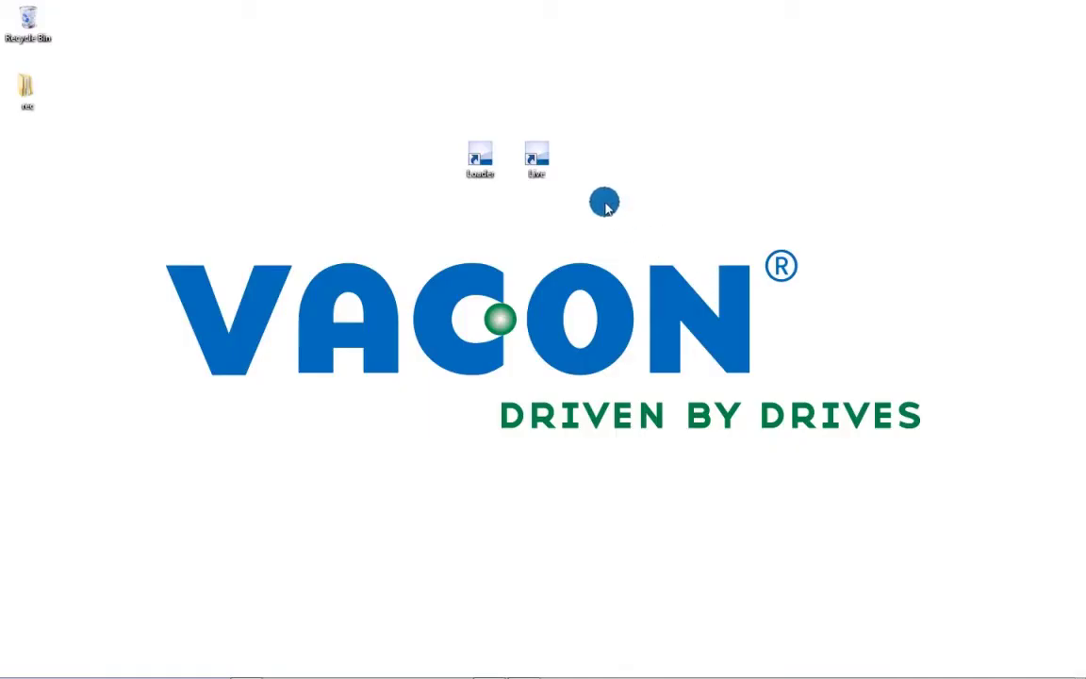
# Launch Vacon Live in online mode and connect to the TrainingDemo 1 drive found on COM3.
pyautogui.click(542, 165)
pyautogui.doubleClick(544, 167)
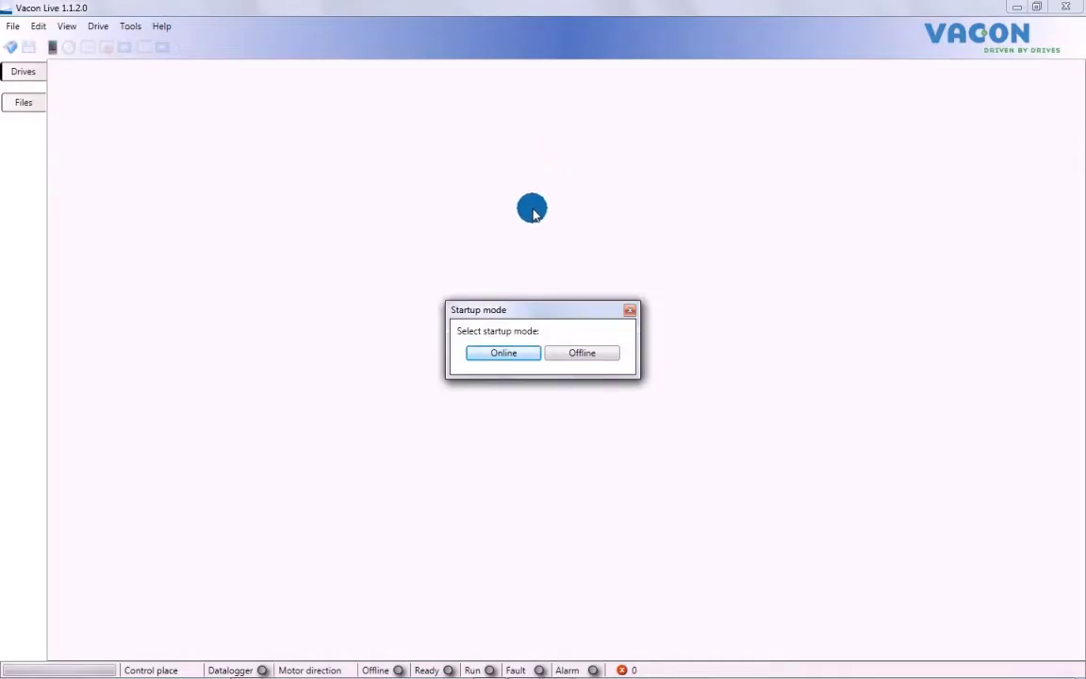
pyautogui.click(509, 351)
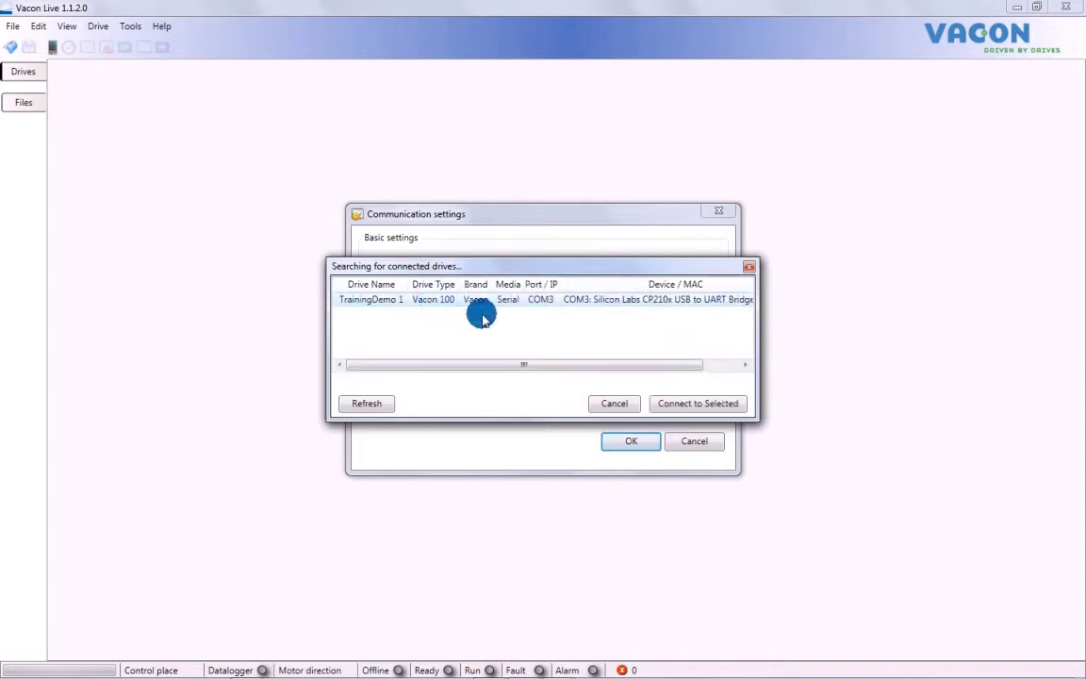
pyautogui.click(690, 403)
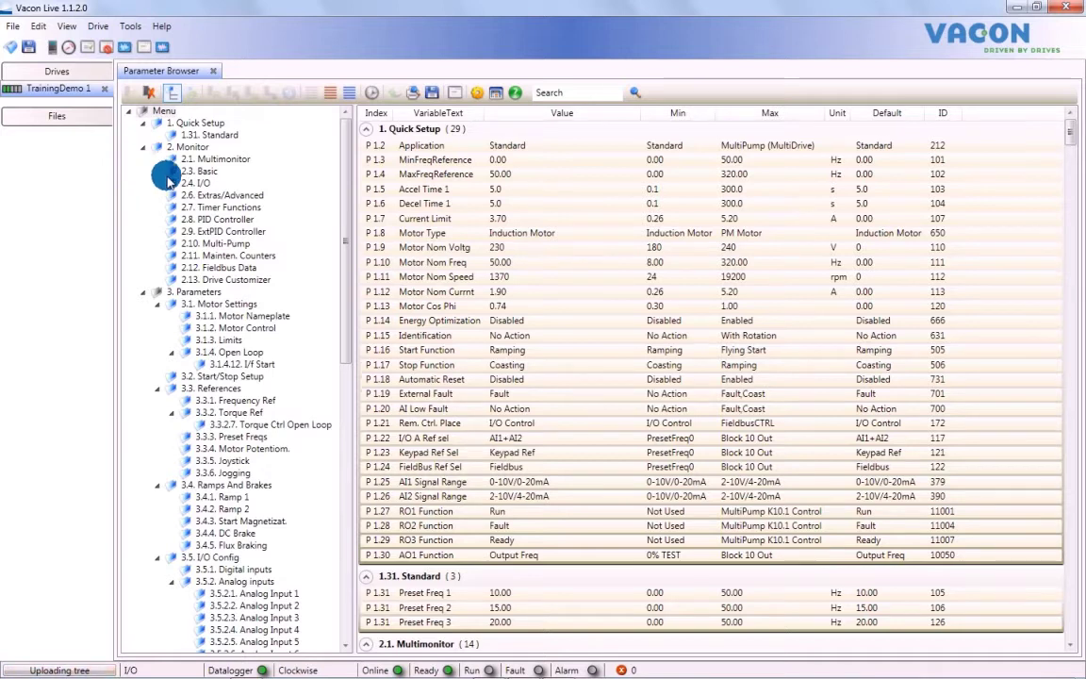
# Examine the drive's full menu tree and look through the parameter and monitoring value groups in the Parameter Browser.
pyautogui.moveTo(345, 243); pyautogui.dragTo(203, 589)
pyautogui.scroll(-5, 203, 589)
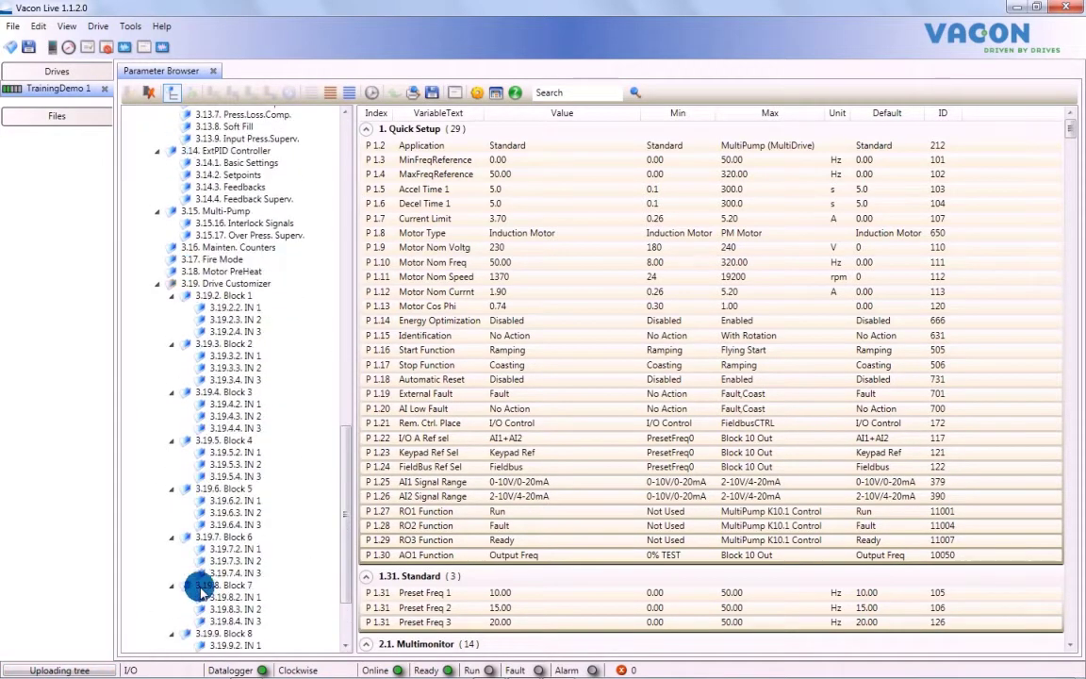
pyautogui.scroll(-3, 201, 563)
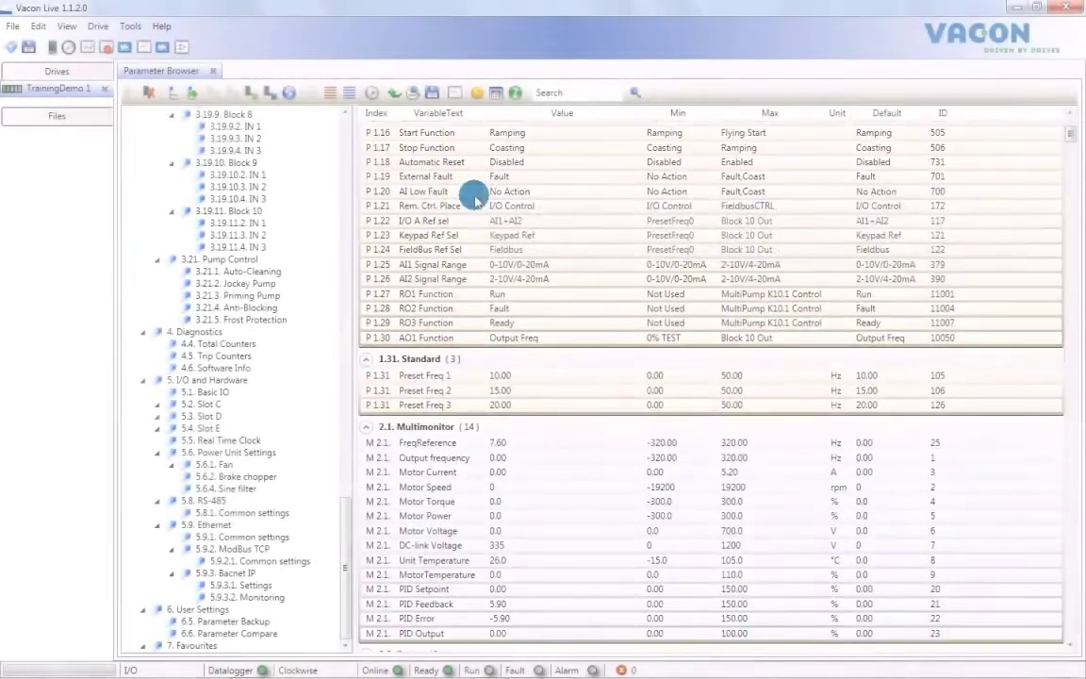
pyautogui.scroll(-3, 472, 196)
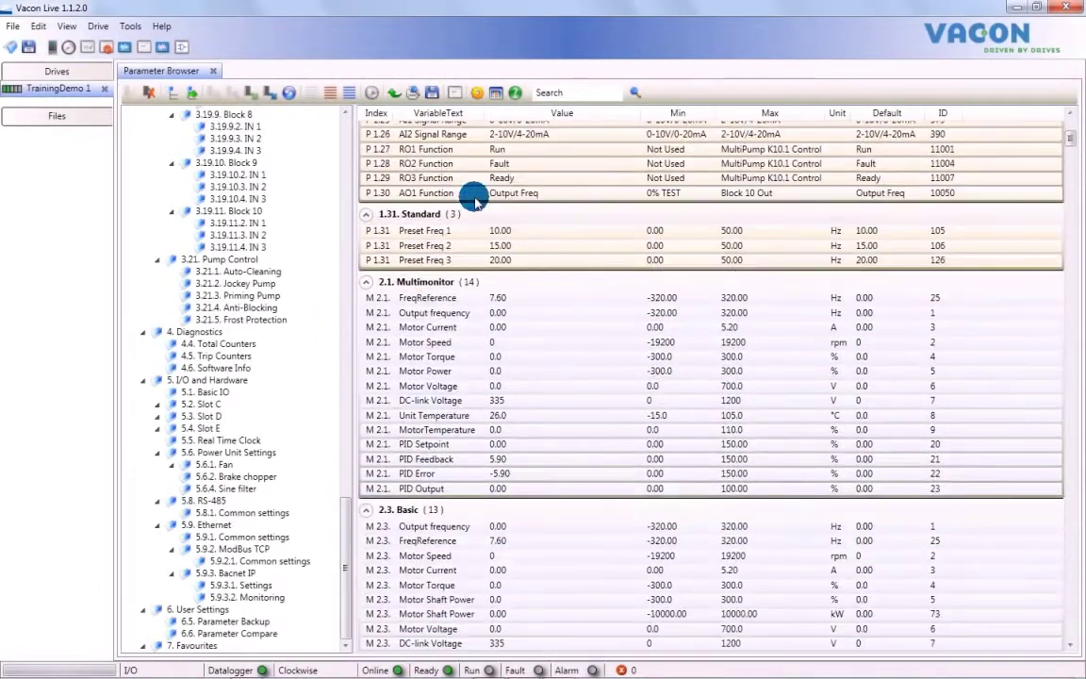
pyautogui.scroll(-3, 474, 198)
pyautogui.scroll(-5, 462, 253)
pyautogui.scroll(-10, 461, 255)
pyautogui.scroll(8, 461, 258)
pyautogui.scroll(12, 462, 259)
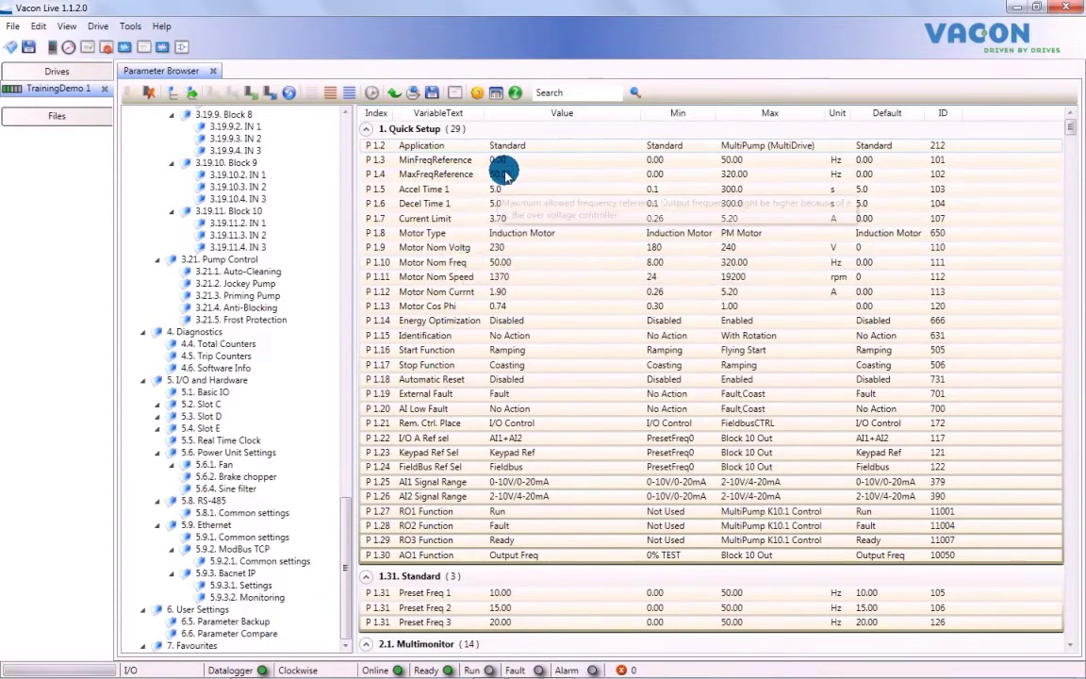
# Set the MinFreqReference parameter P 1.3 in Quick Setup to 10.00 Hz.
pyautogui.click(510, 162)
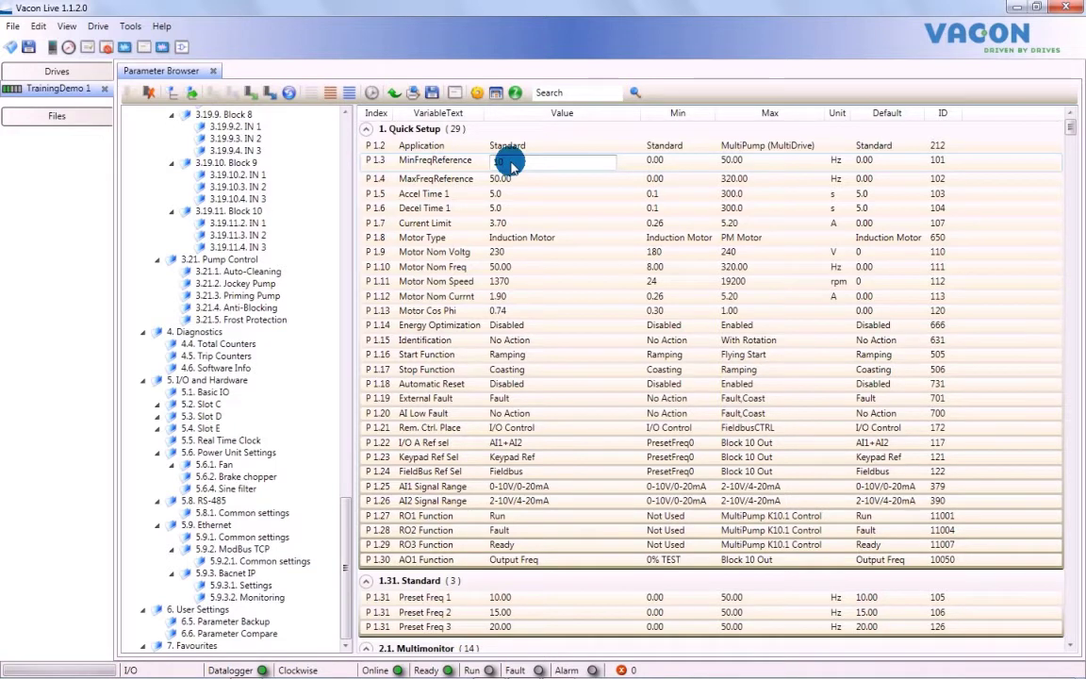
pyautogui.press('Return')
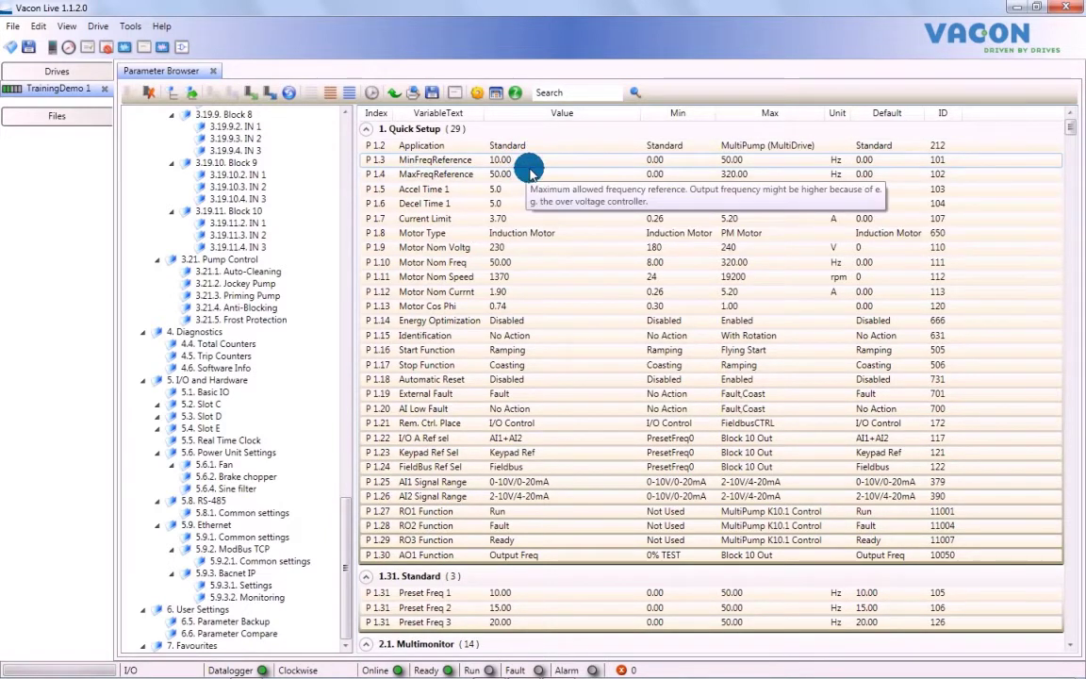
# Search the parameters for "motor" and read the descriptions of Motor Nom Currnt and Identification in Quick Setup.
pyautogui.click(554, 94)
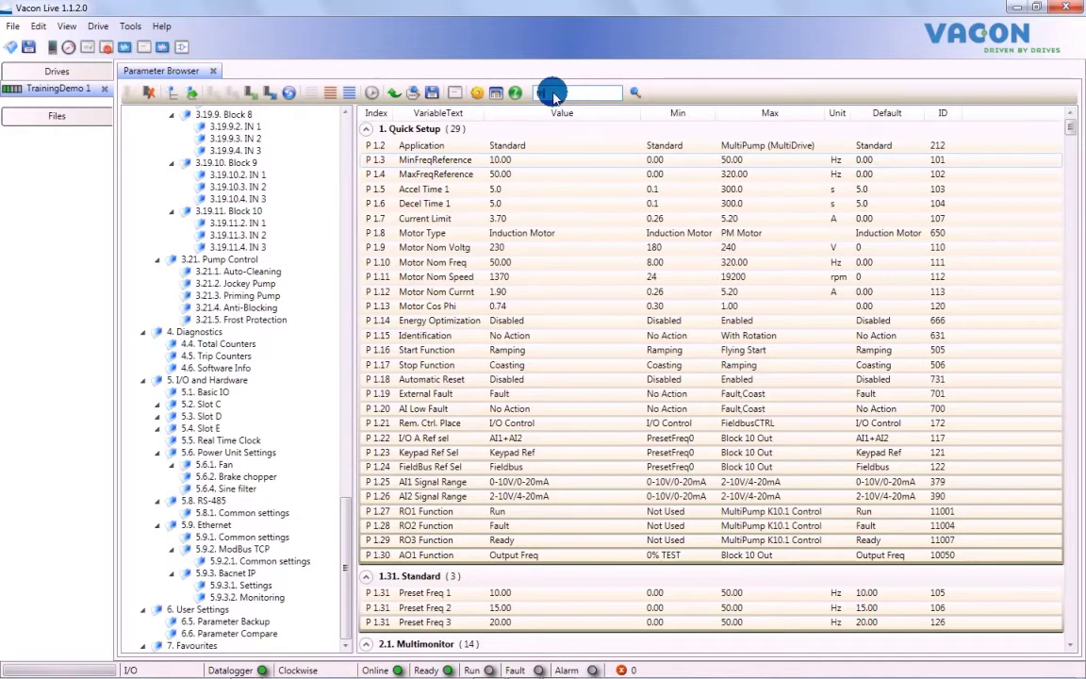
pyautogui.write('motor')
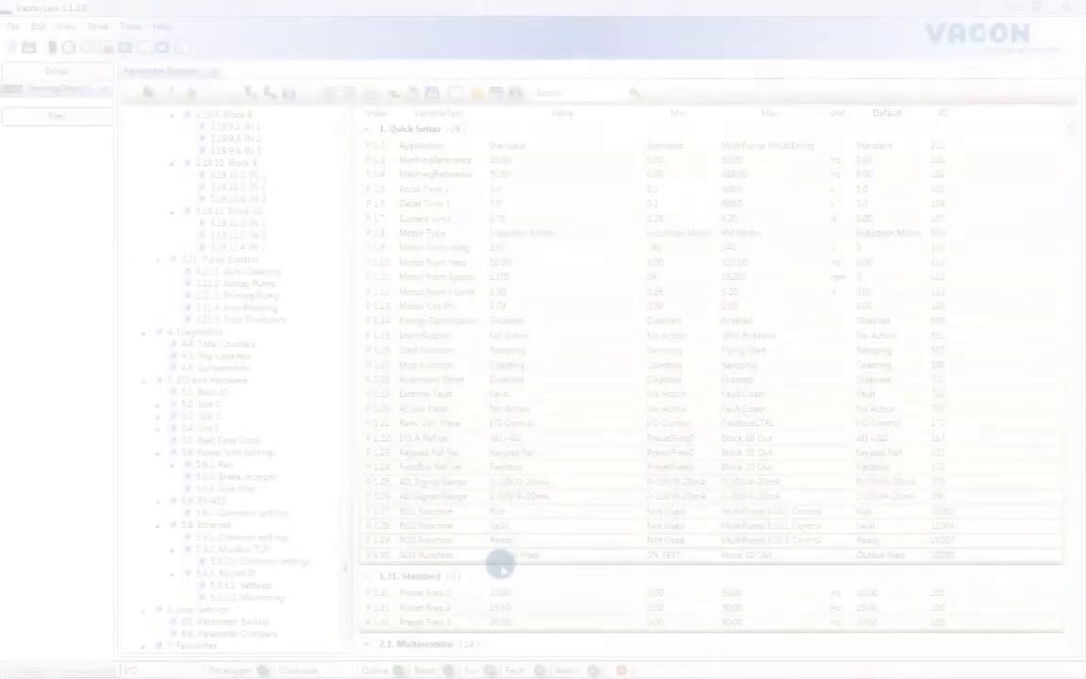
pyautogui.moveTo(439, 294)
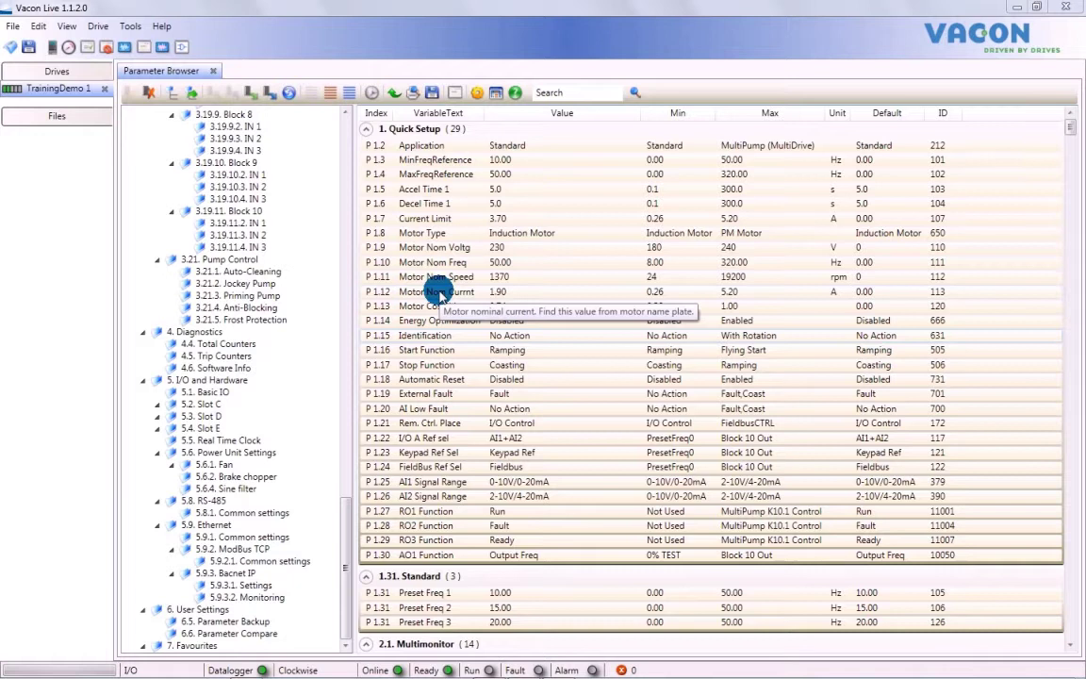
pyautogui.moveTo(435, 323)
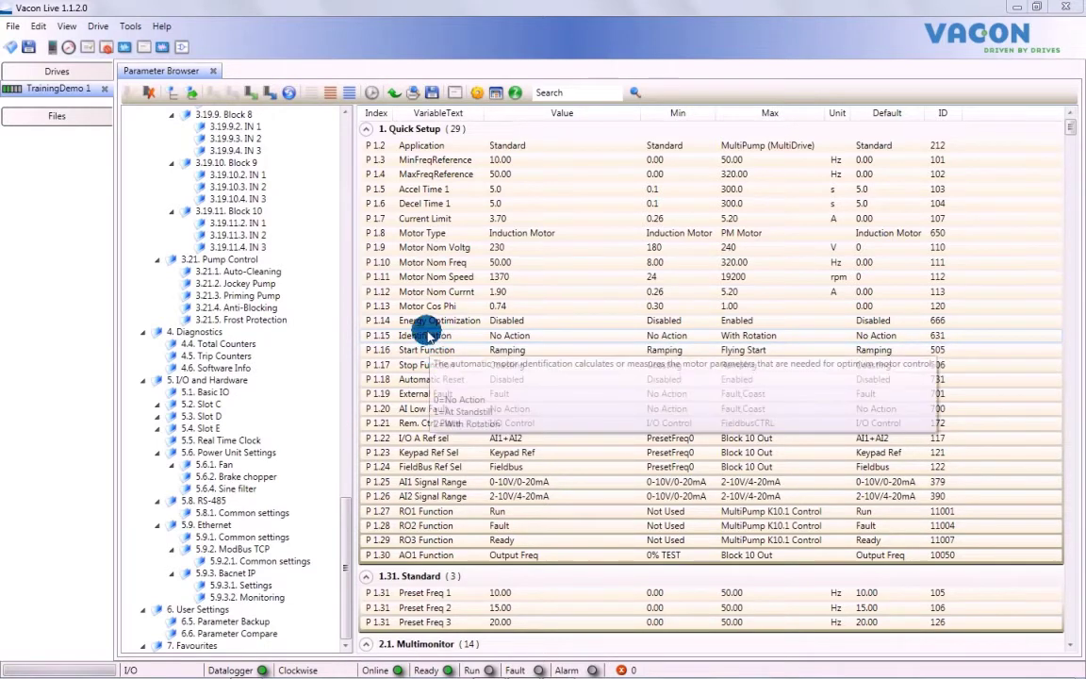
# Read the Toolbar, Listview and Treeview topics of the Parameter Browser in the help contents, and close the help.
pyautogui.click(162, 28)
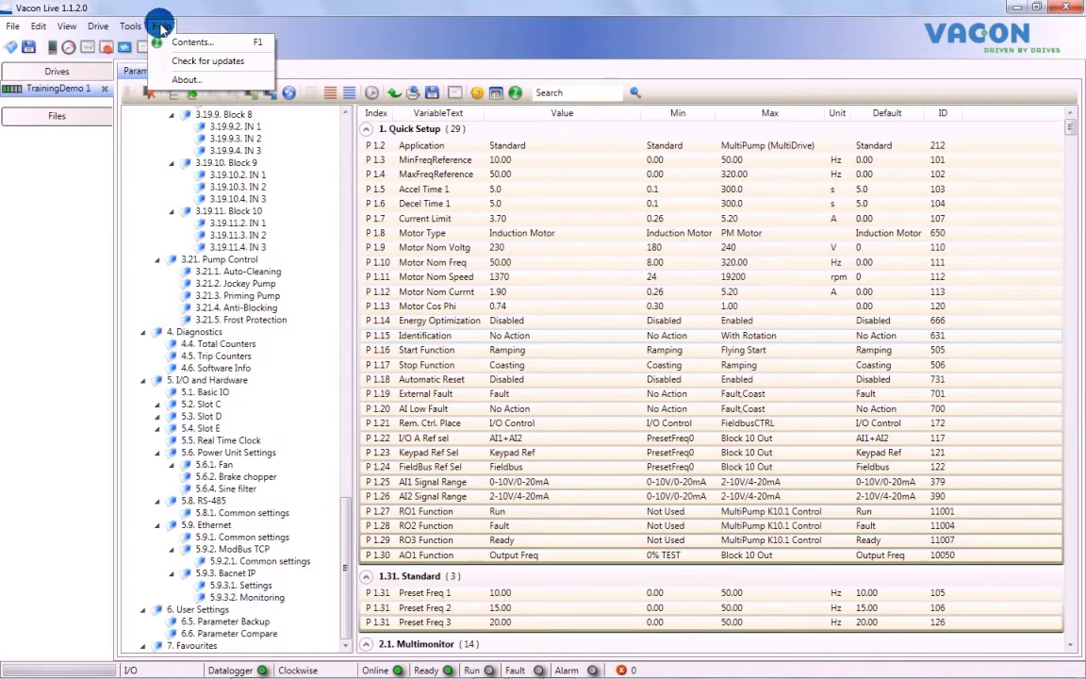
pyautogui.click(210, 46)
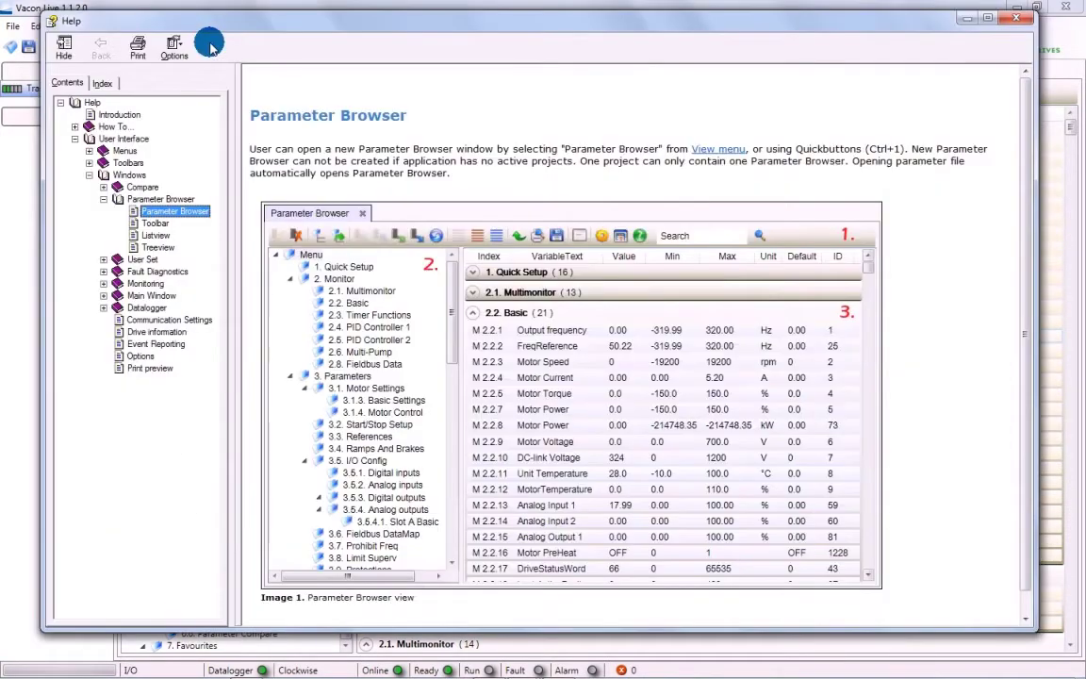
pyautogui.click(155, 223)
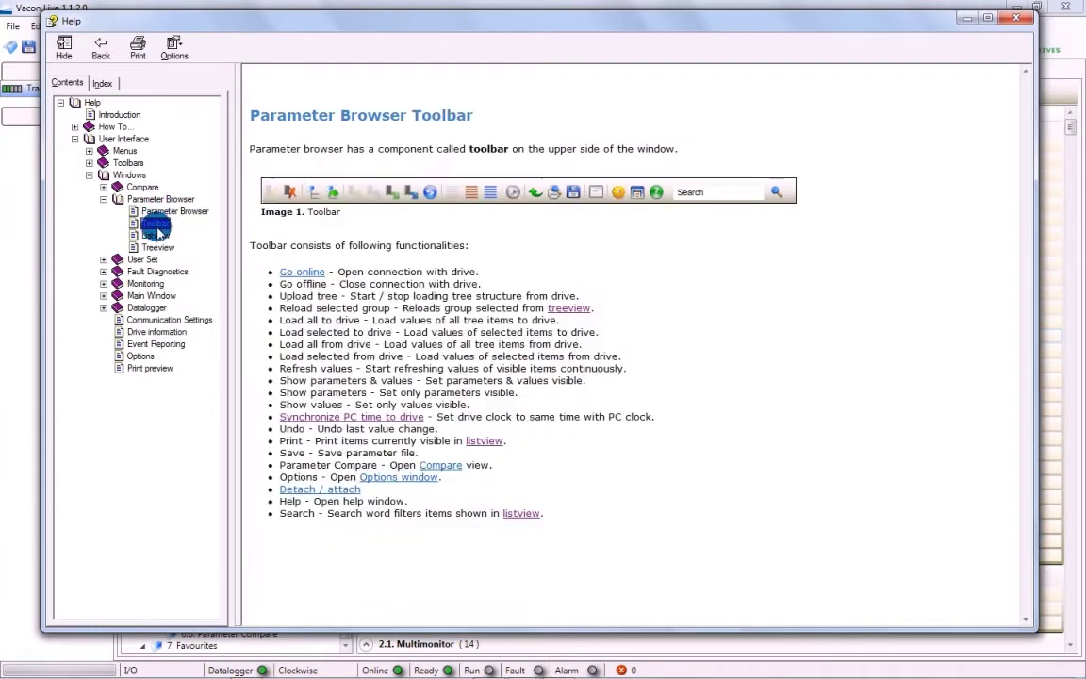
pyautogui.click(156, 236)
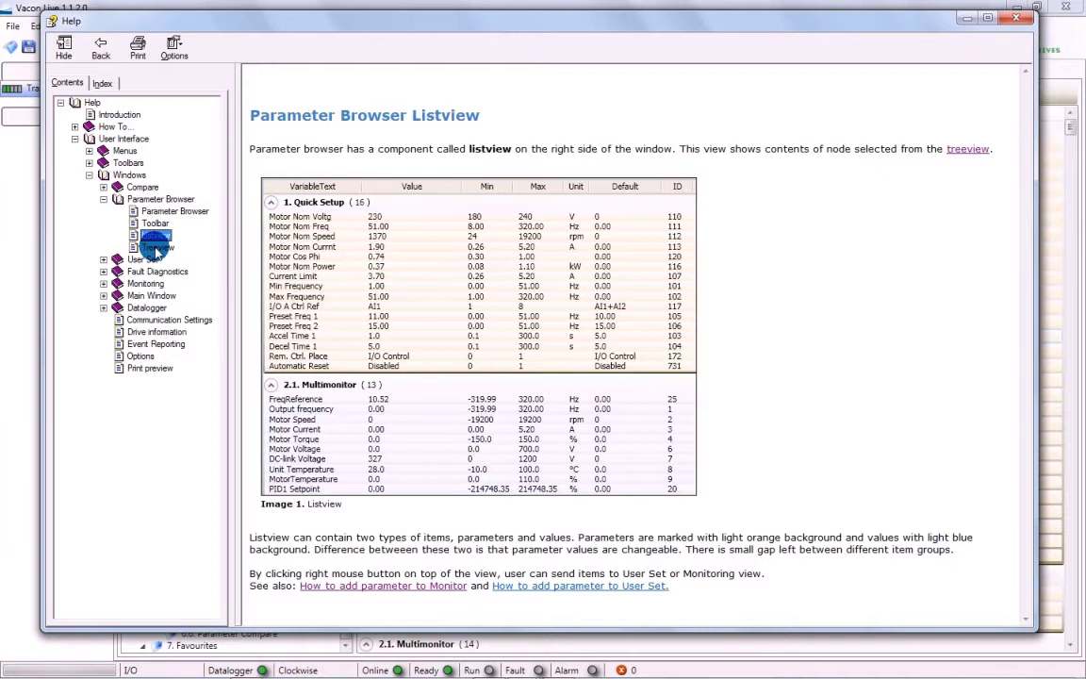
pyautogui.click(156, 247)
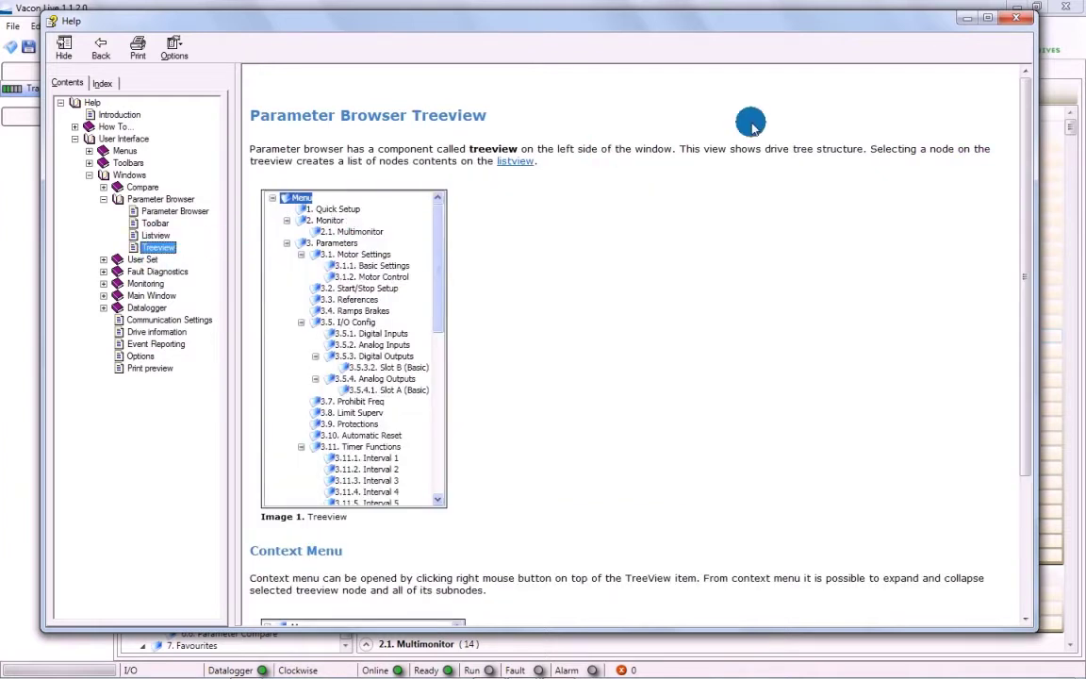
pyautogui.click(1016, 23)
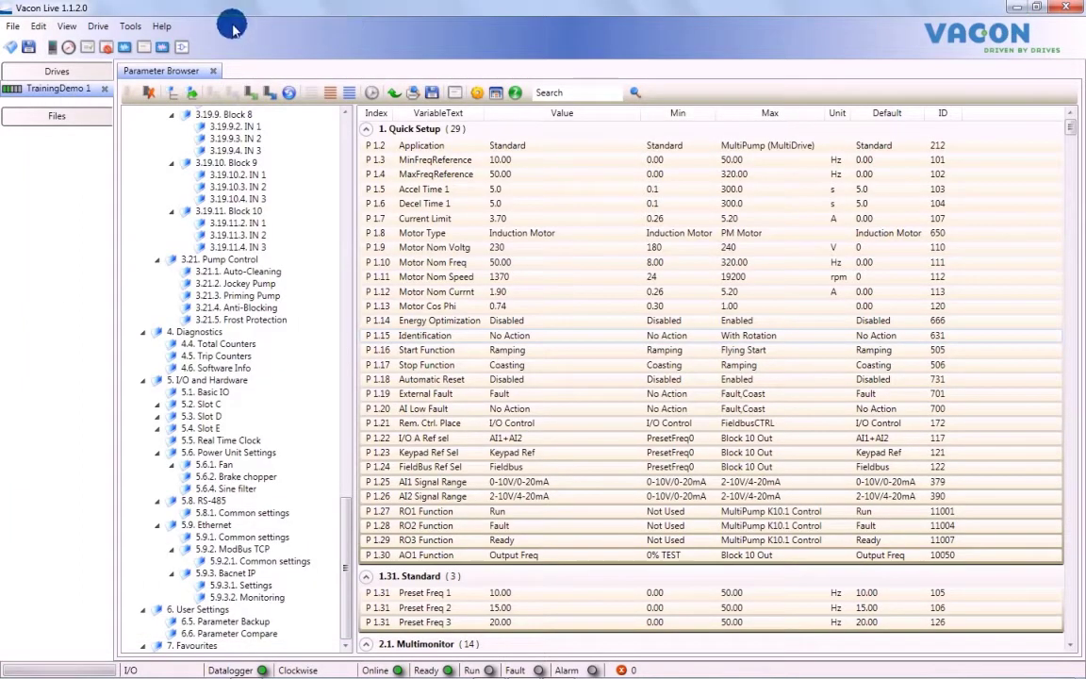
pyautogui.click(162, 27)
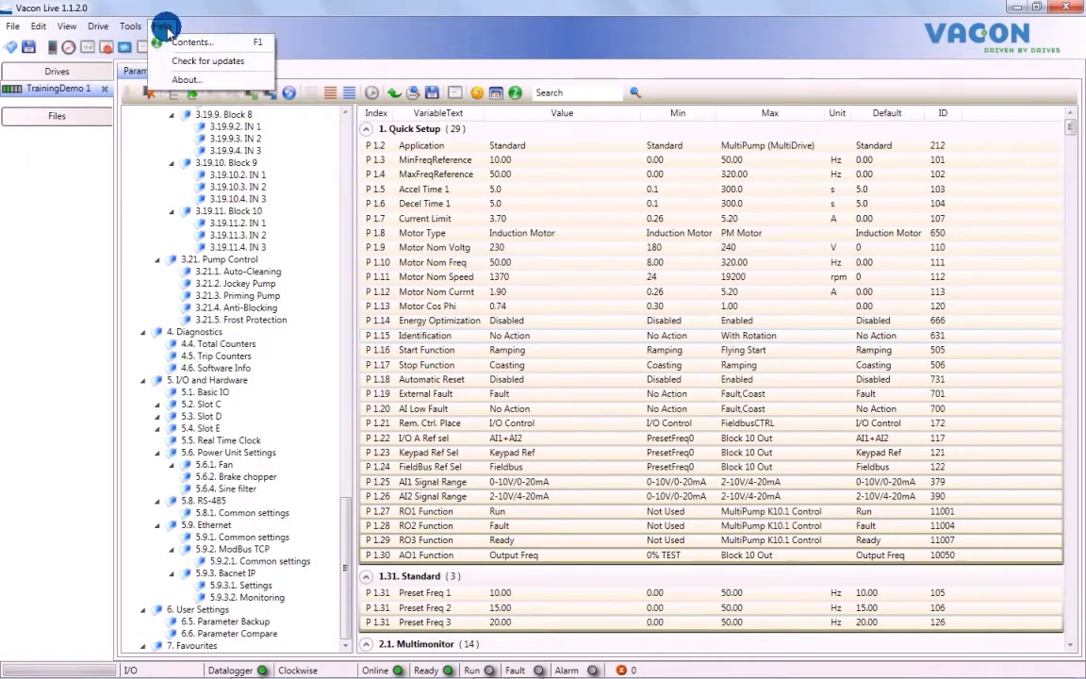
pyautogui.click(251, 62)
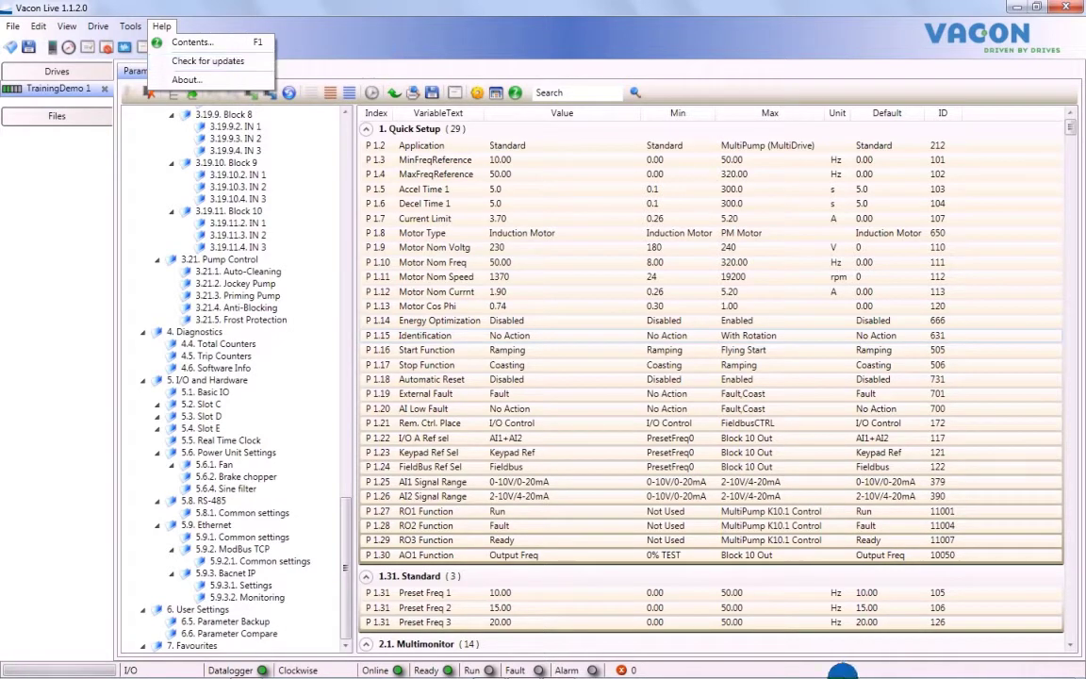
pyautogui.moveTo(842, 671)
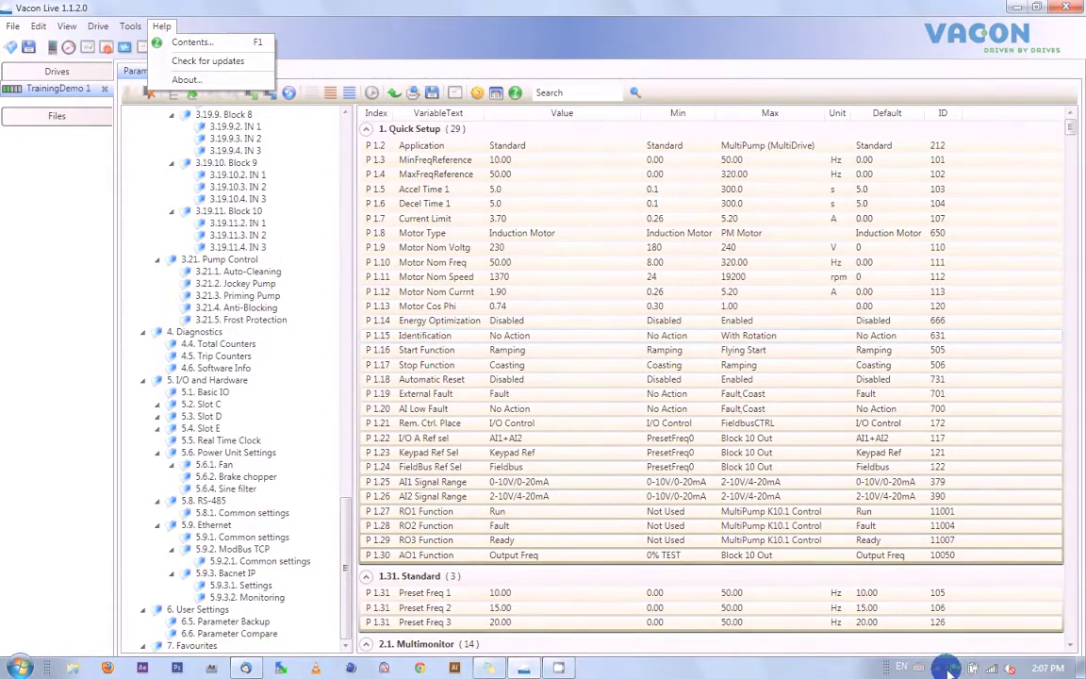
pyautogui.click(966, 669)
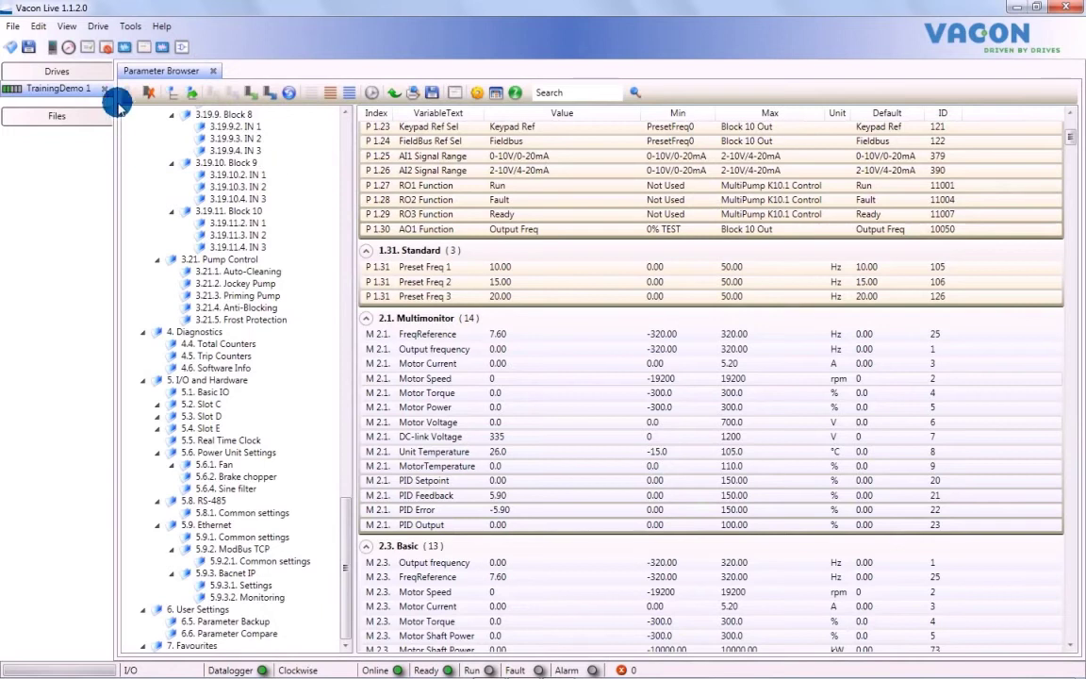
# Open a new monitoring view and configure it with a 50 ms sample interval and the From Drivetime time format.
pyautogui.click(125, 47)
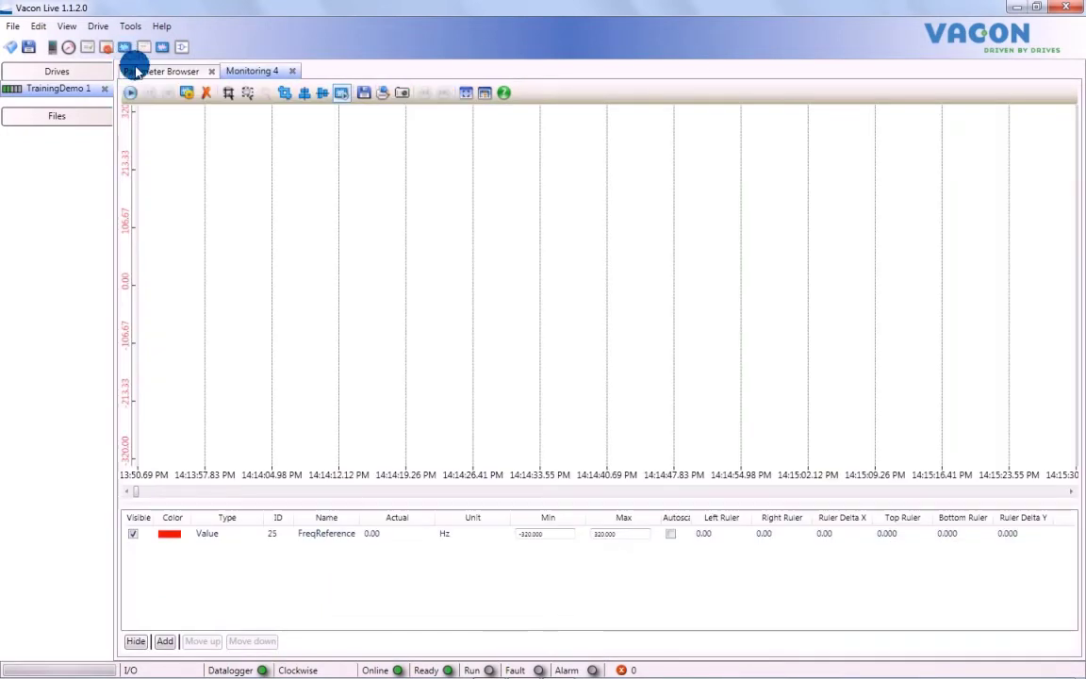
pyautogui.click(187, 94)
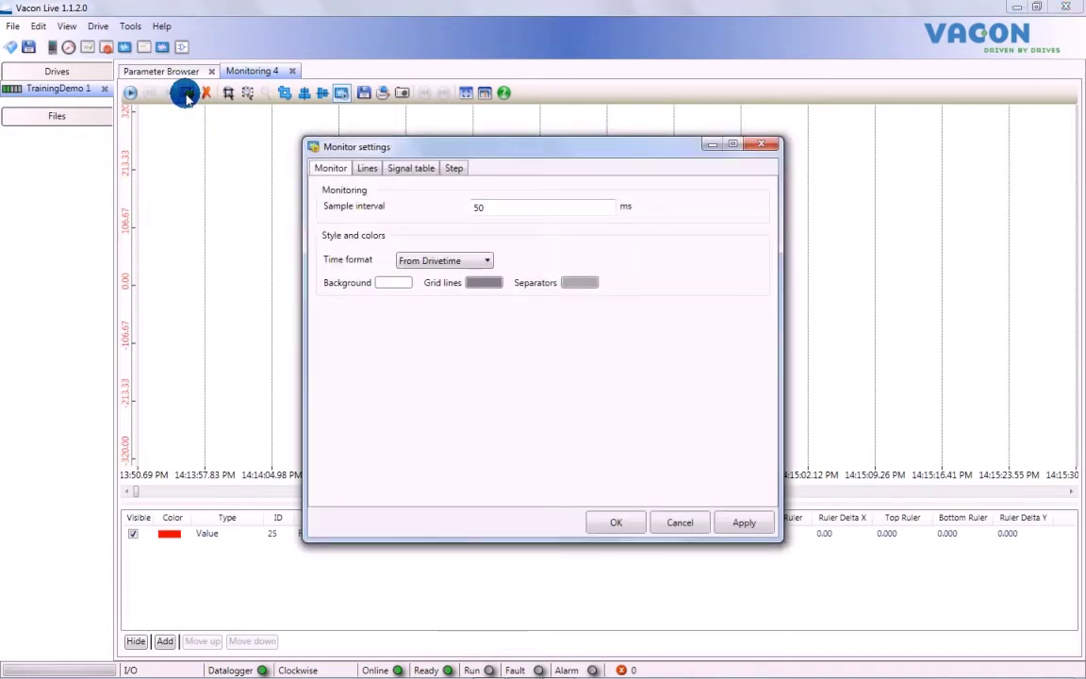
pyautogui.click(473, 206)
pyautogui.write('50')
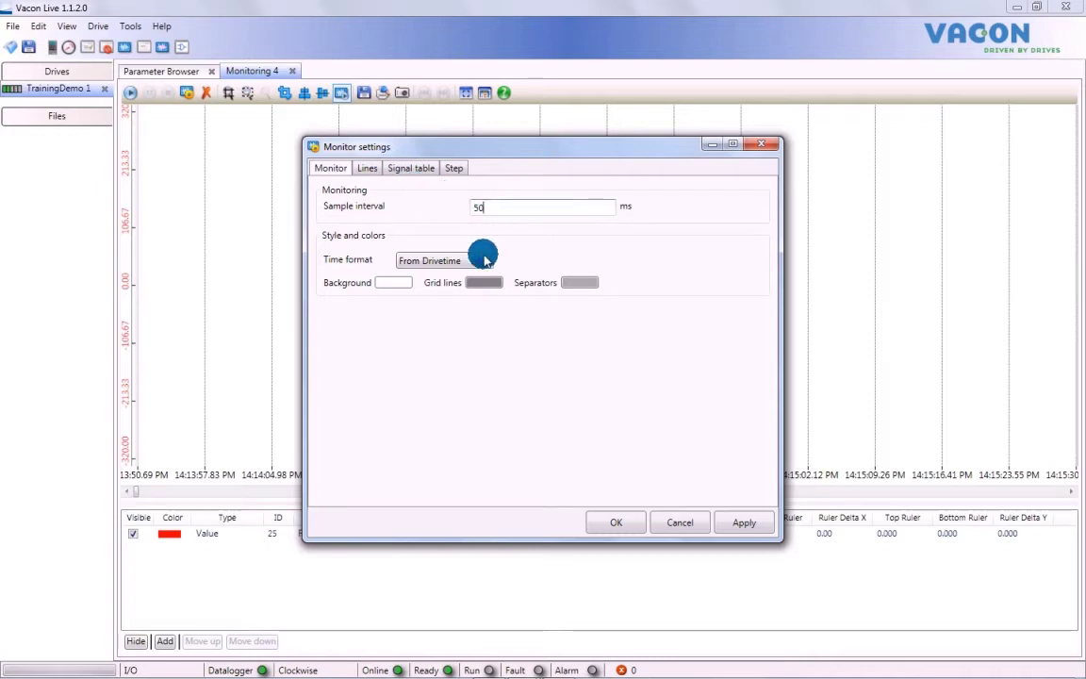
pyautogui.click(484, 259)
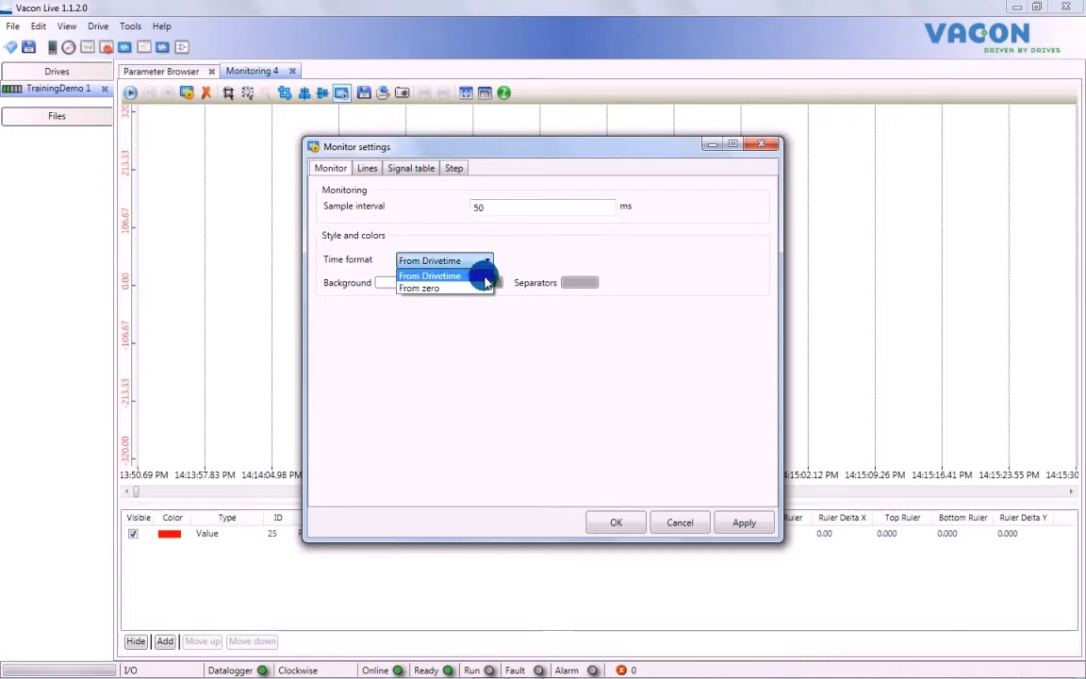
pyautogui.click(484, 276)
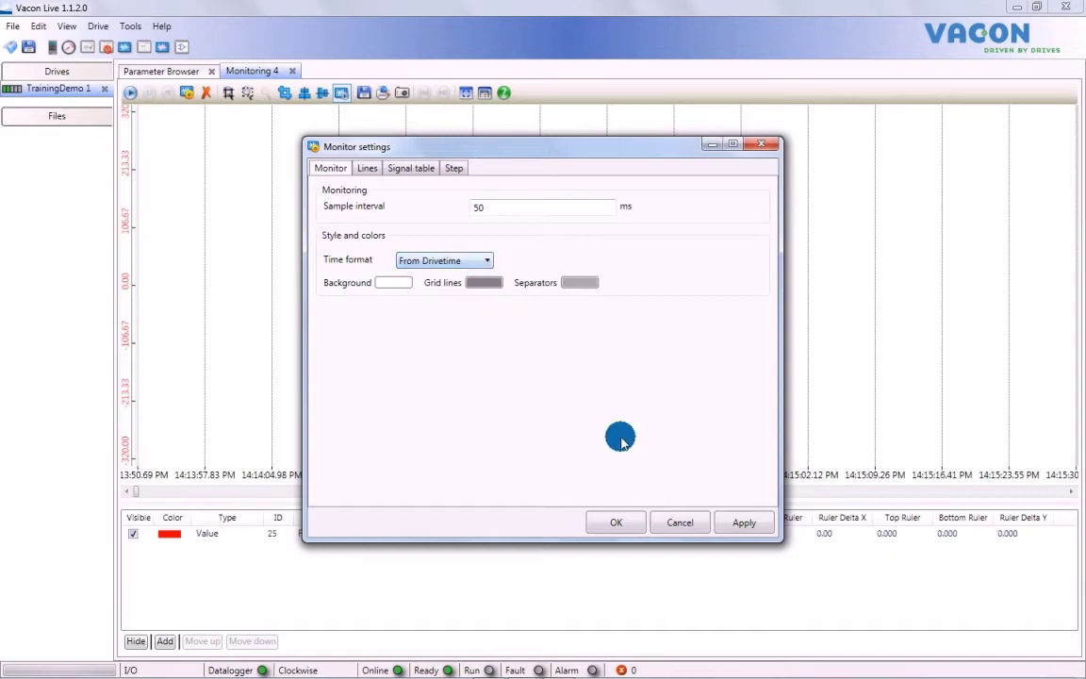
pyautogui.click(626, 520)
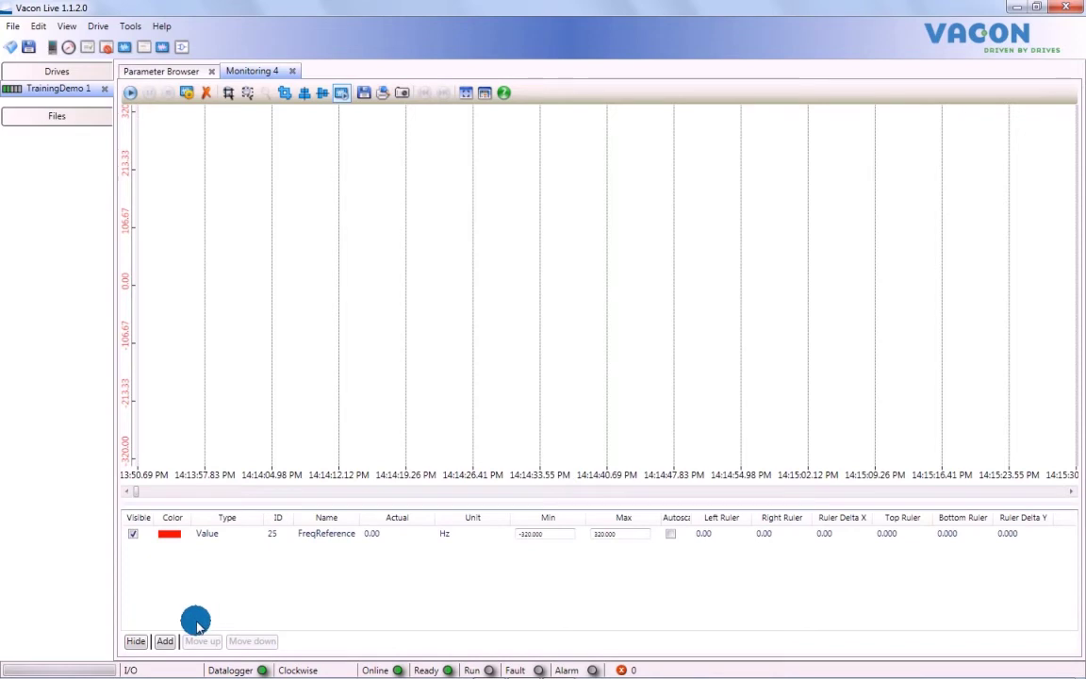
# Add the Motor Current menu value (2.1. Multimonitor, ID 3) to the monitored signals.
pyautogui.click(164, 642)
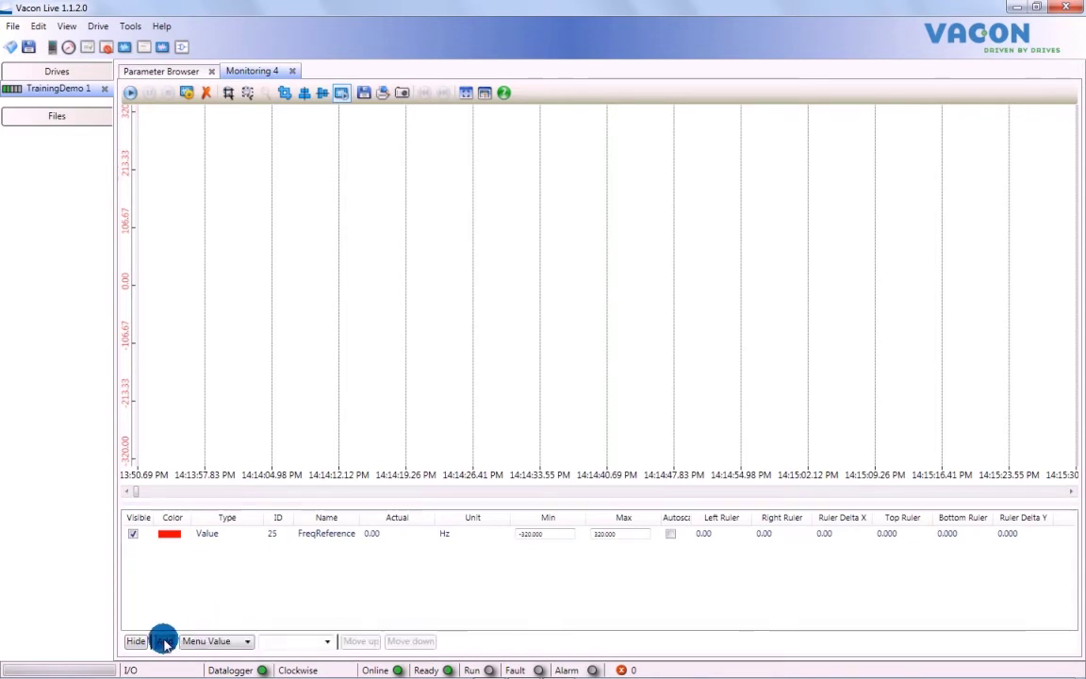
pyautogui.click(327, 642)
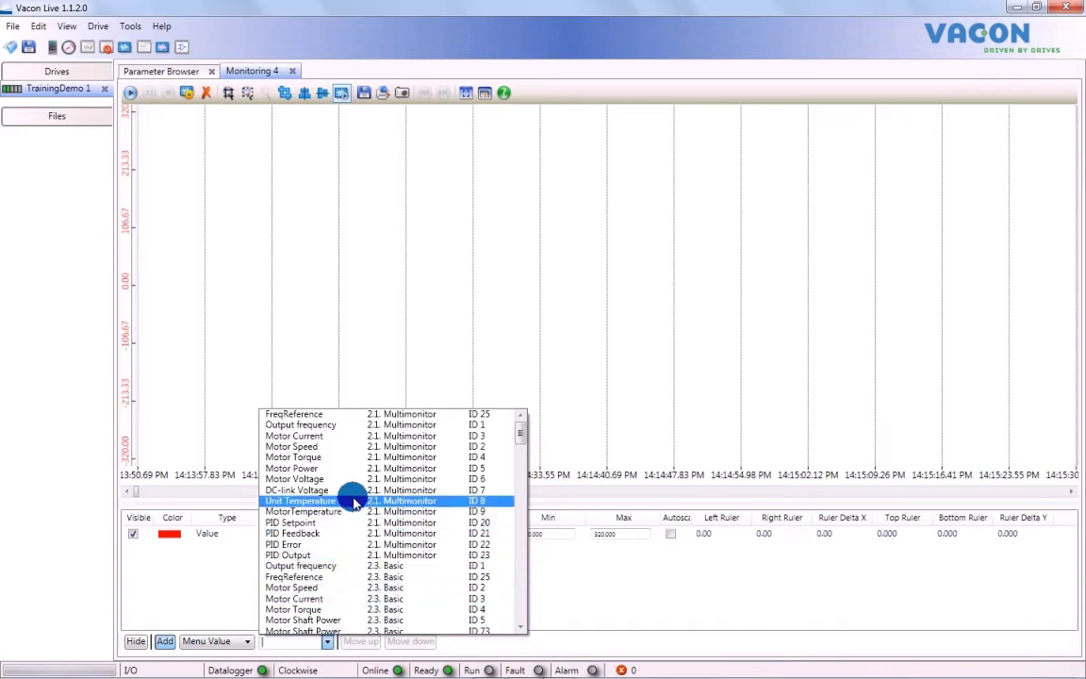
pyautogui.click(351, 436)
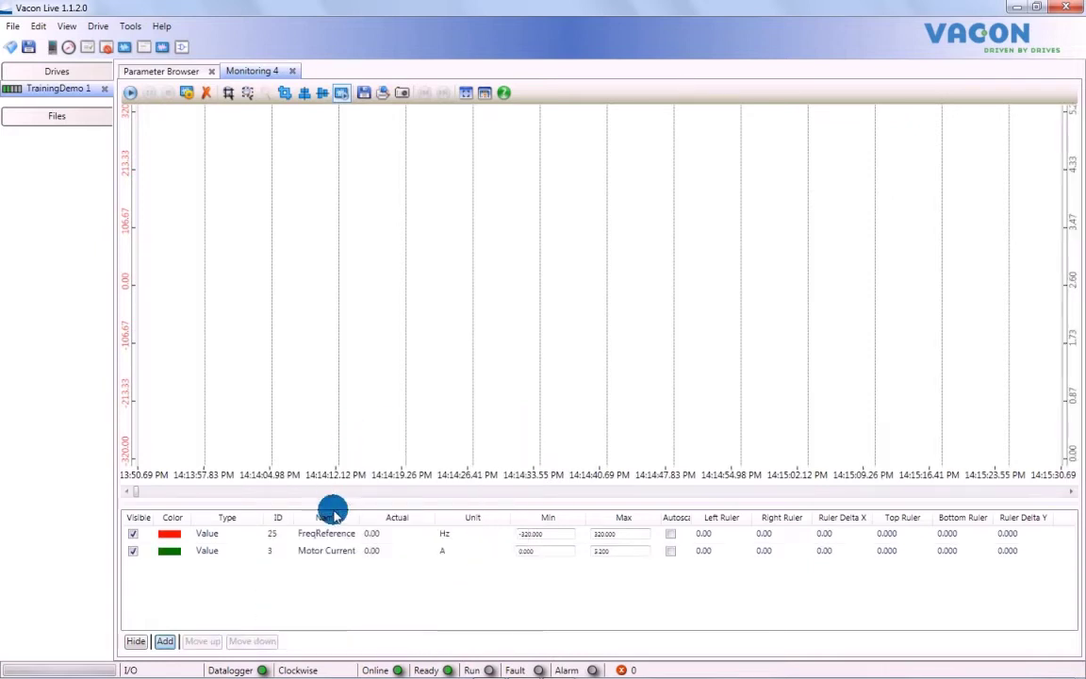
pyautogui.click(333, 556)
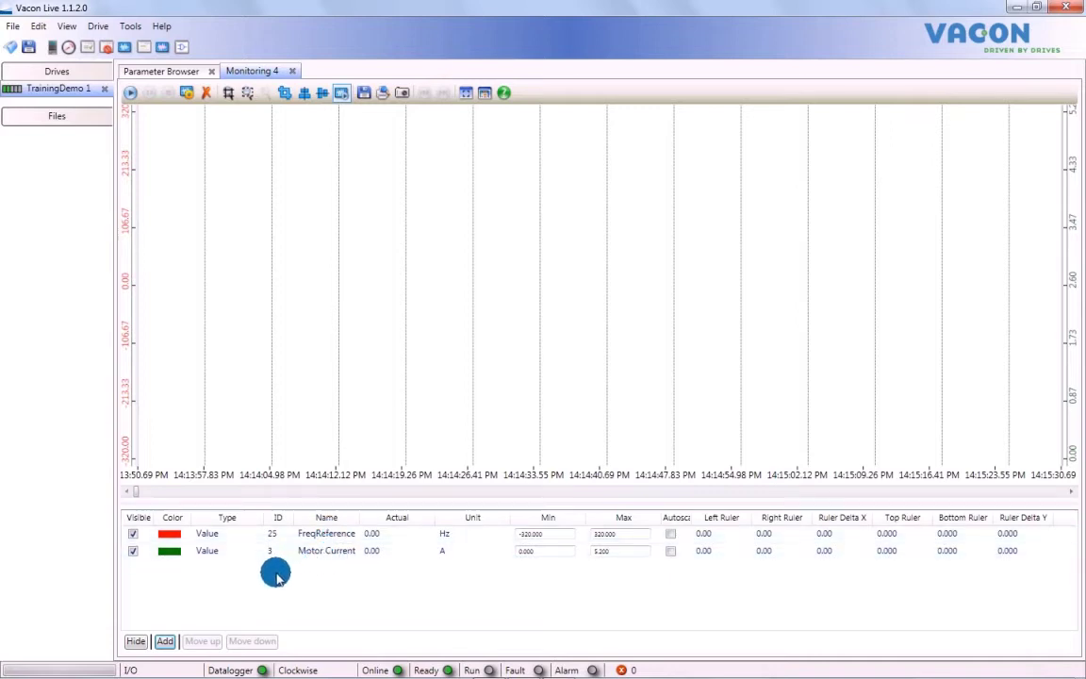
# Add Motor Speed and DC-link Voltage from the 2.1. Multimonitor parameters to Monitoring 4, and start the monitoring.
pyautogui.click(175, 72)
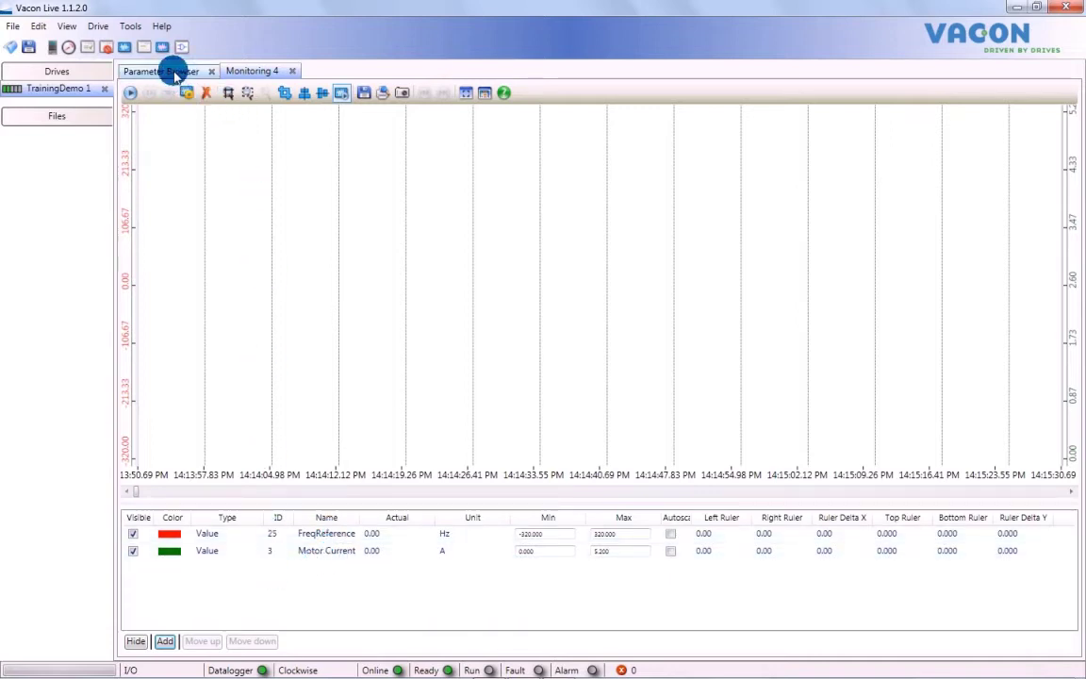
pyautogui.click(166, 72)
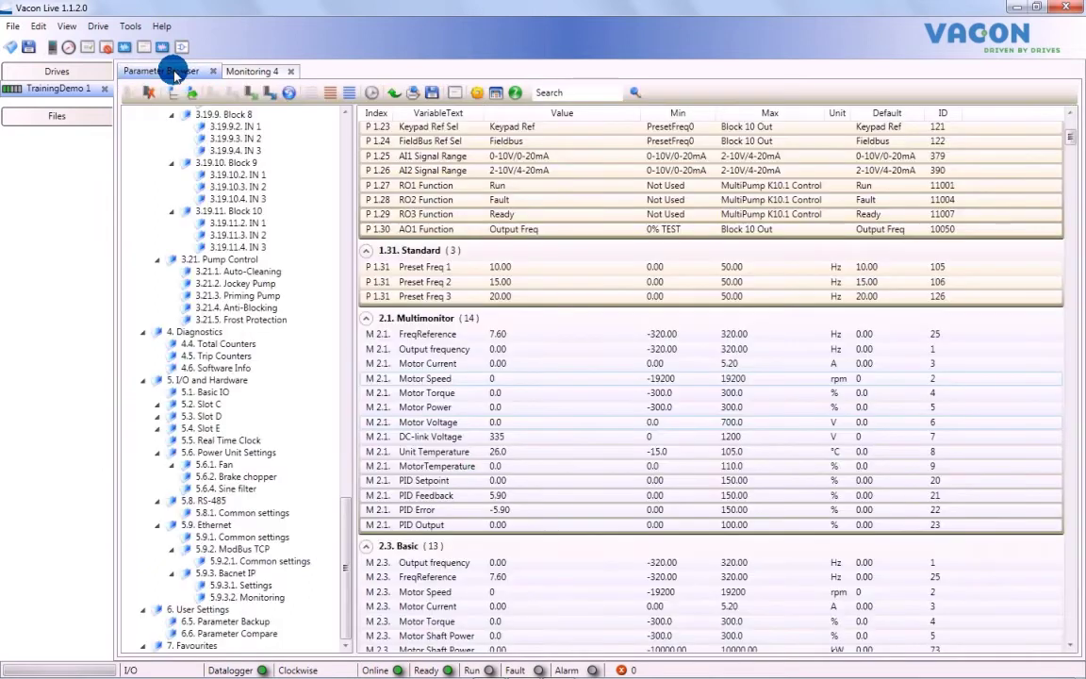
pyautogui.scroll(-1, 412, 342)
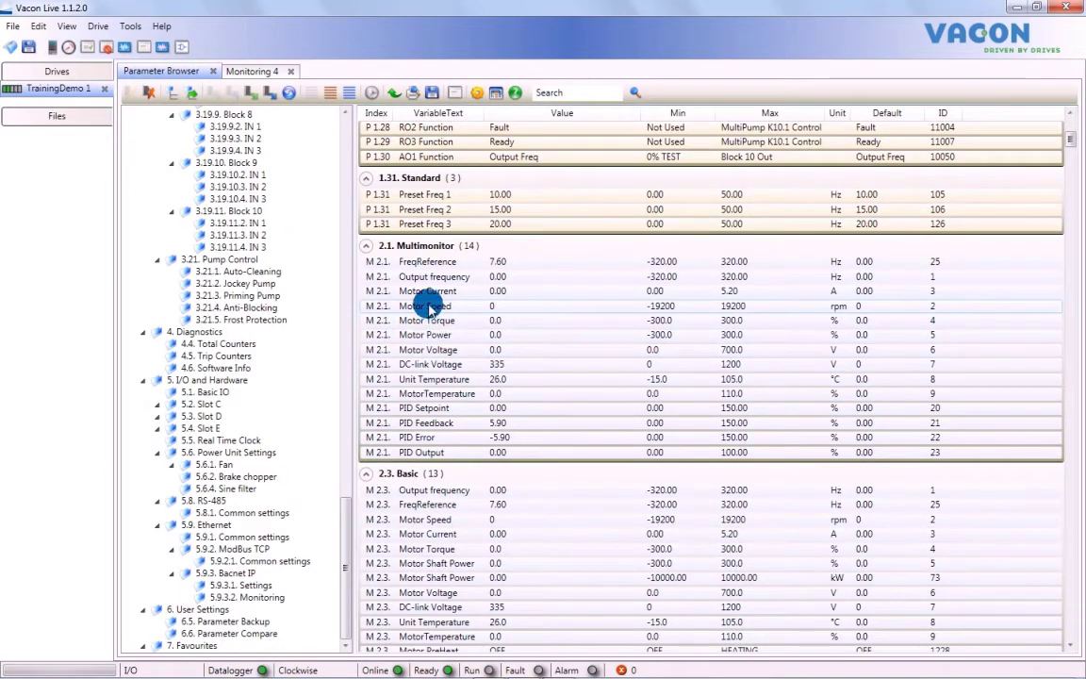
pyautogui.rightClick(447, 368)
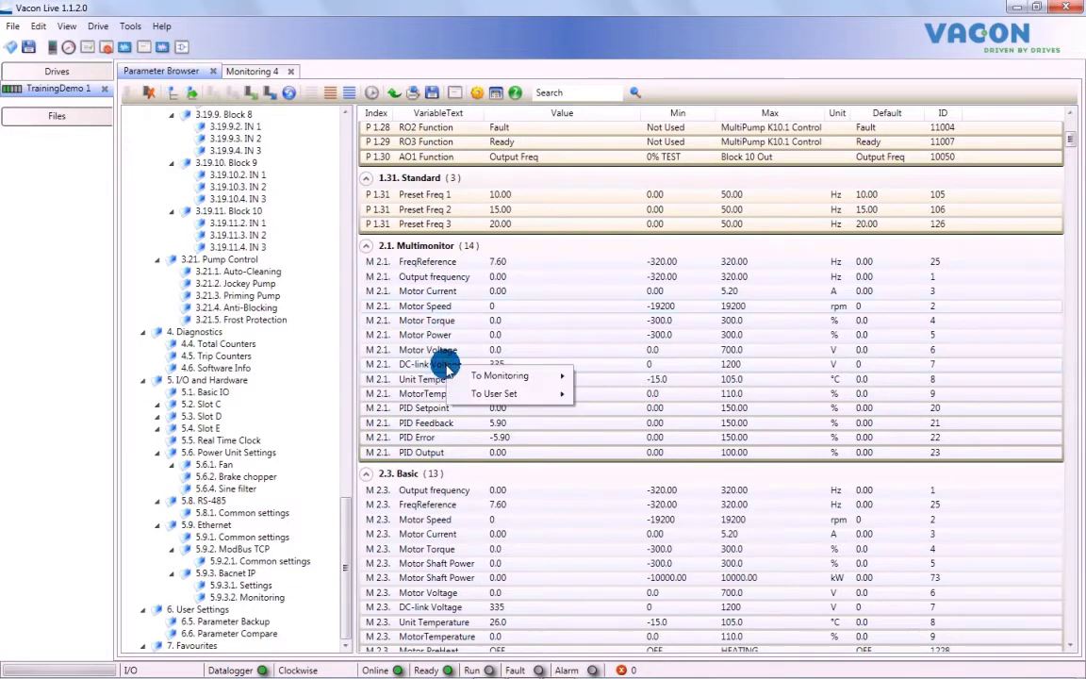
pyautogui.moveTo(500, 375)
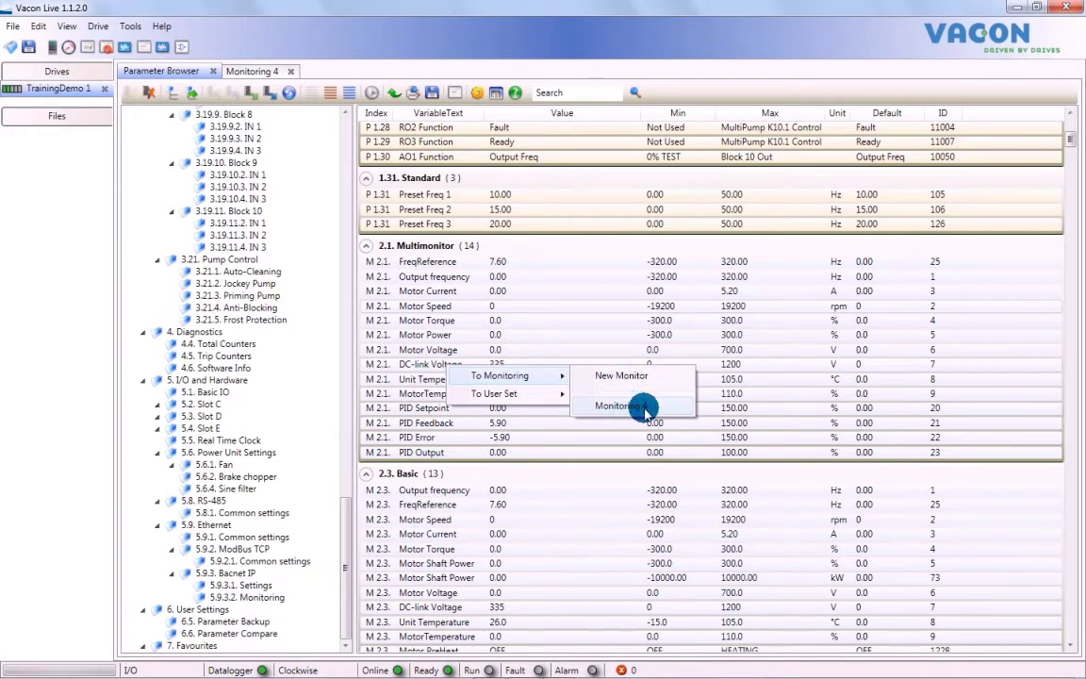
pyautogui.click(646, 406)
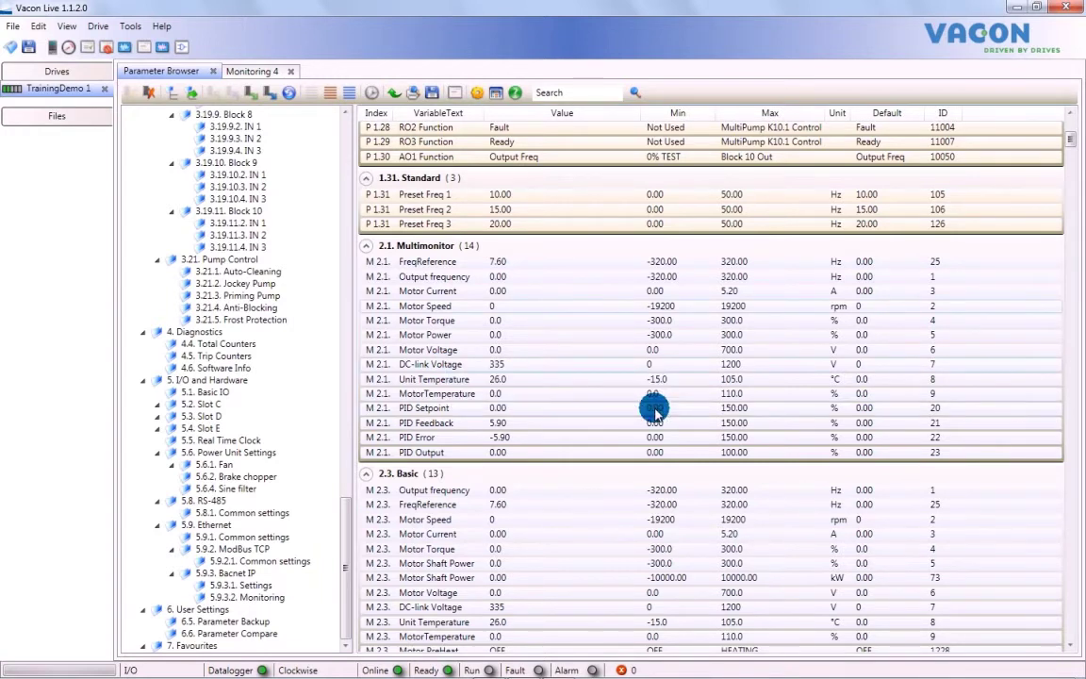
pyautogui.click(255, 73)
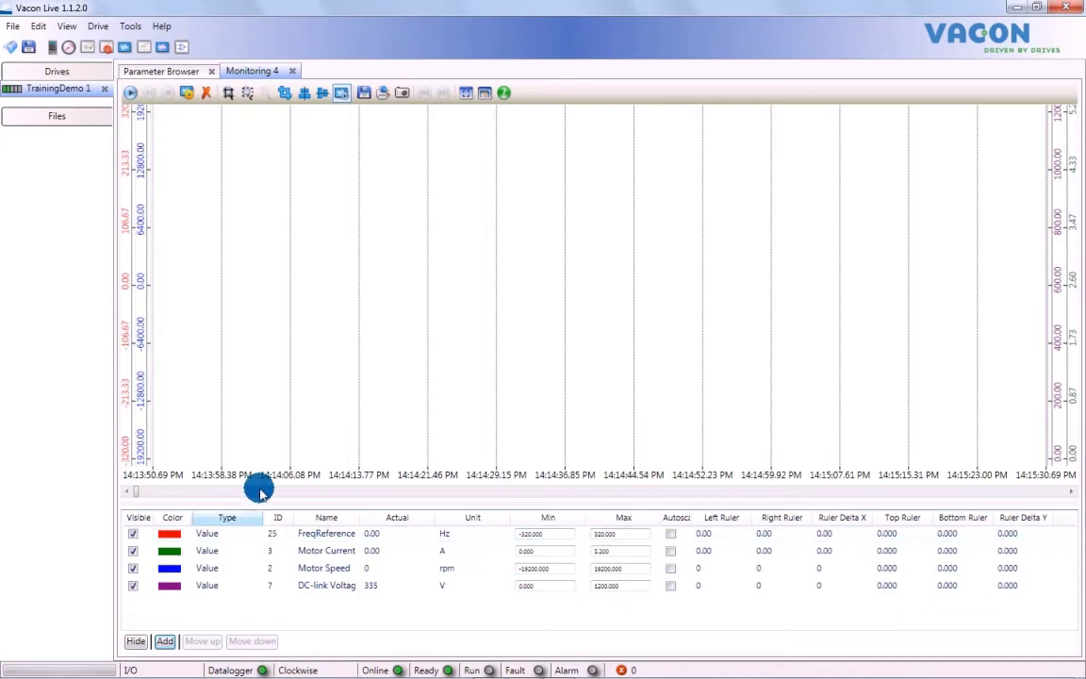
pyautogui.click(130, 92)
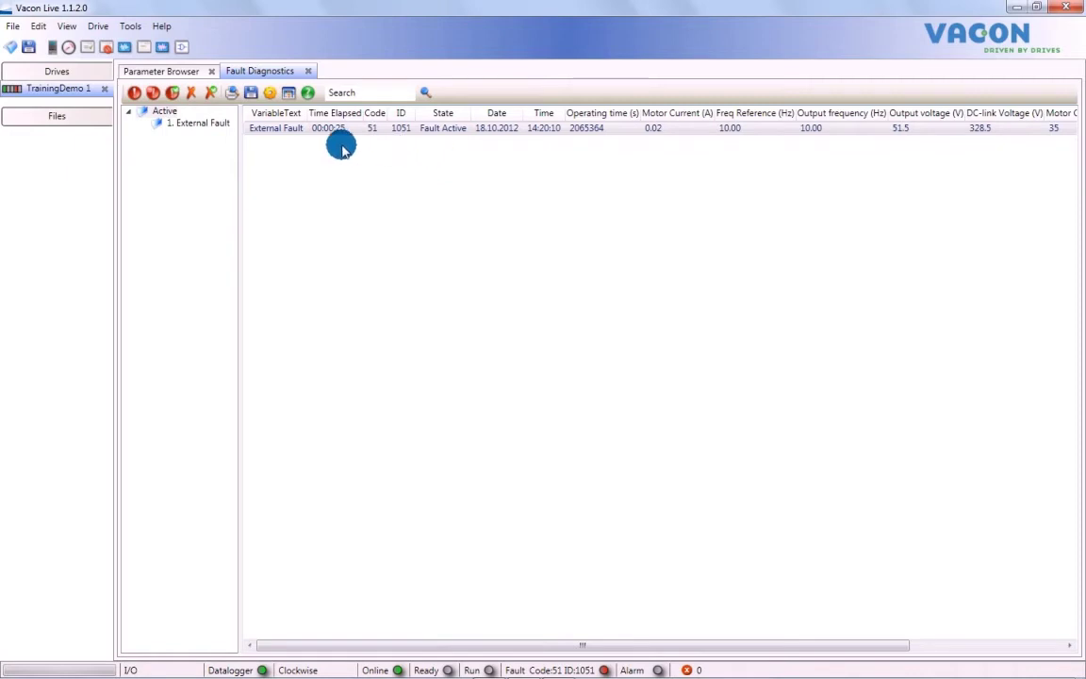
# Reset the active External Fault in Fault Diagnostics.
pyautogui.click(174, 95)
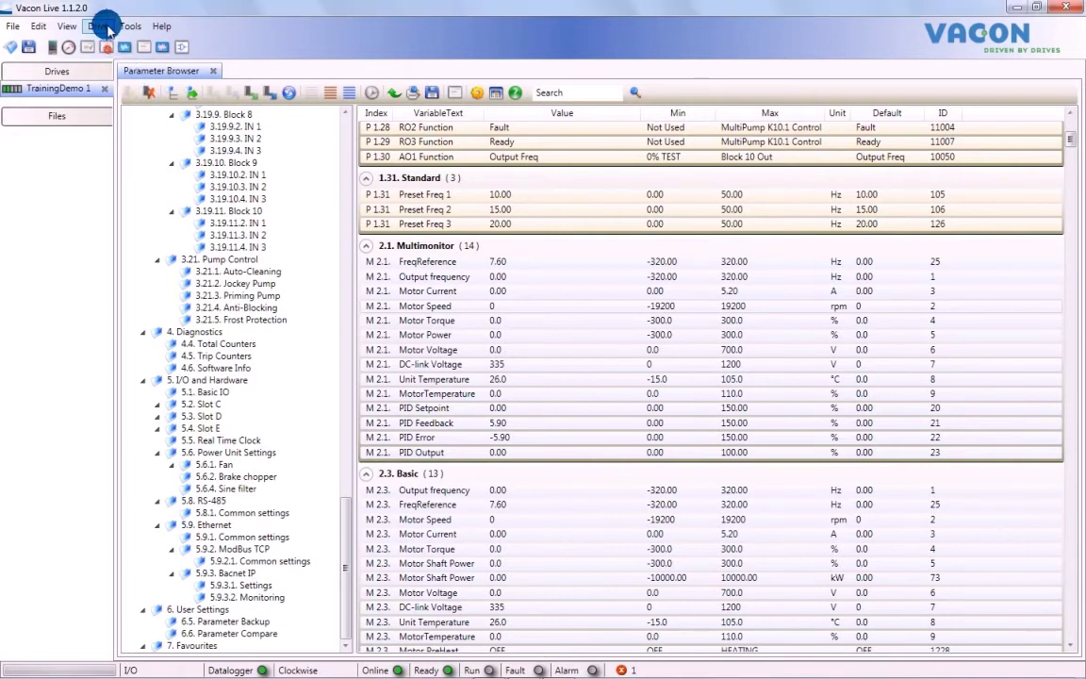
# Load the drive's service information without a comment and save it as the zip file Vacon100ServiceInfo in Documents.
pyautogui.click(100, 26)
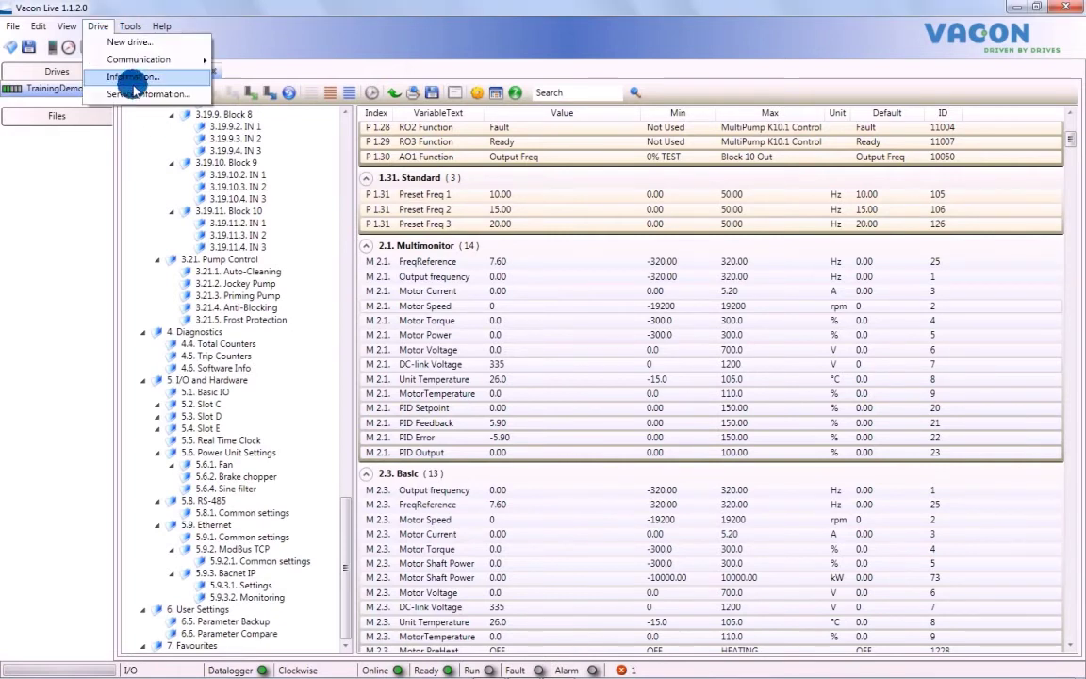
pyautogui.click(137, 94)
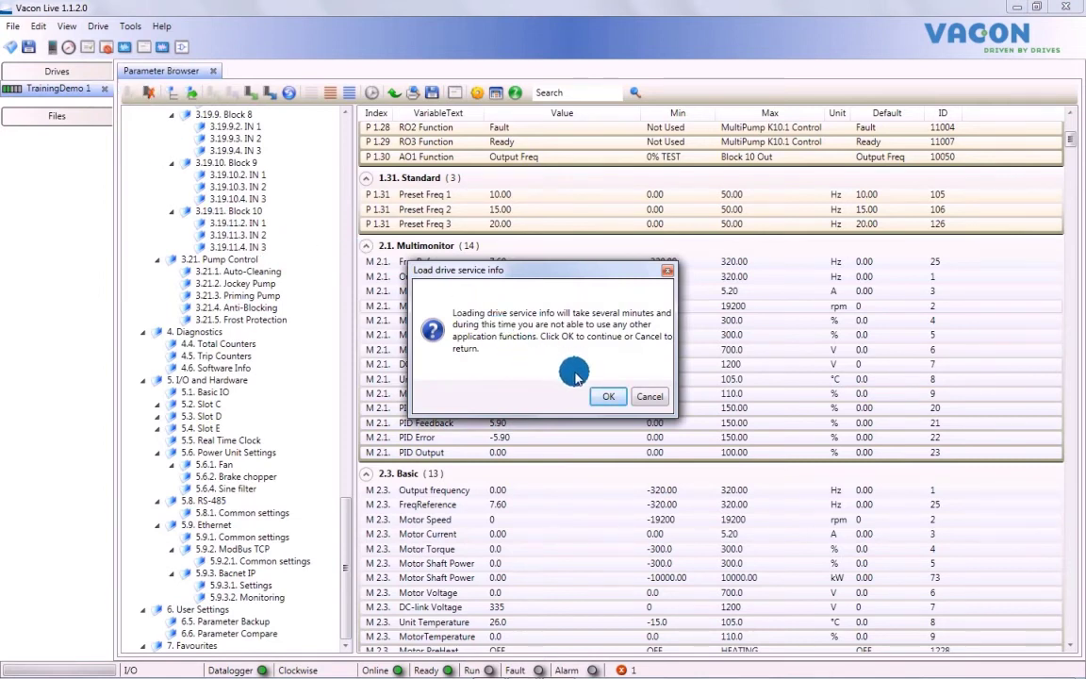
pyautogui.click(606, 398)
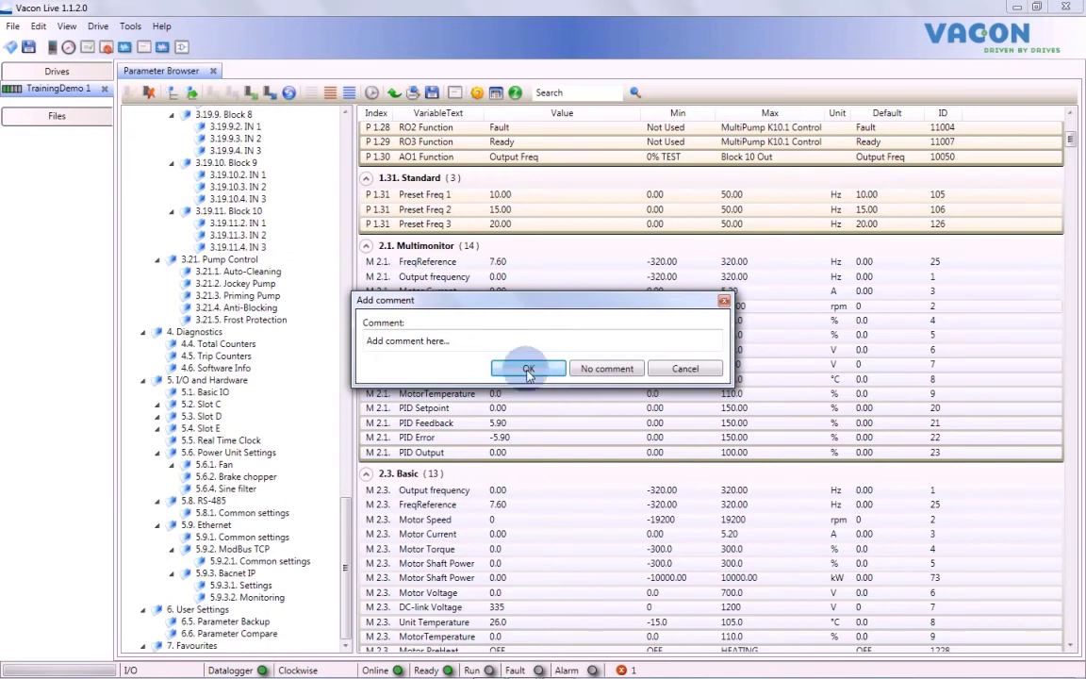
pyautogui.click(599, 371)
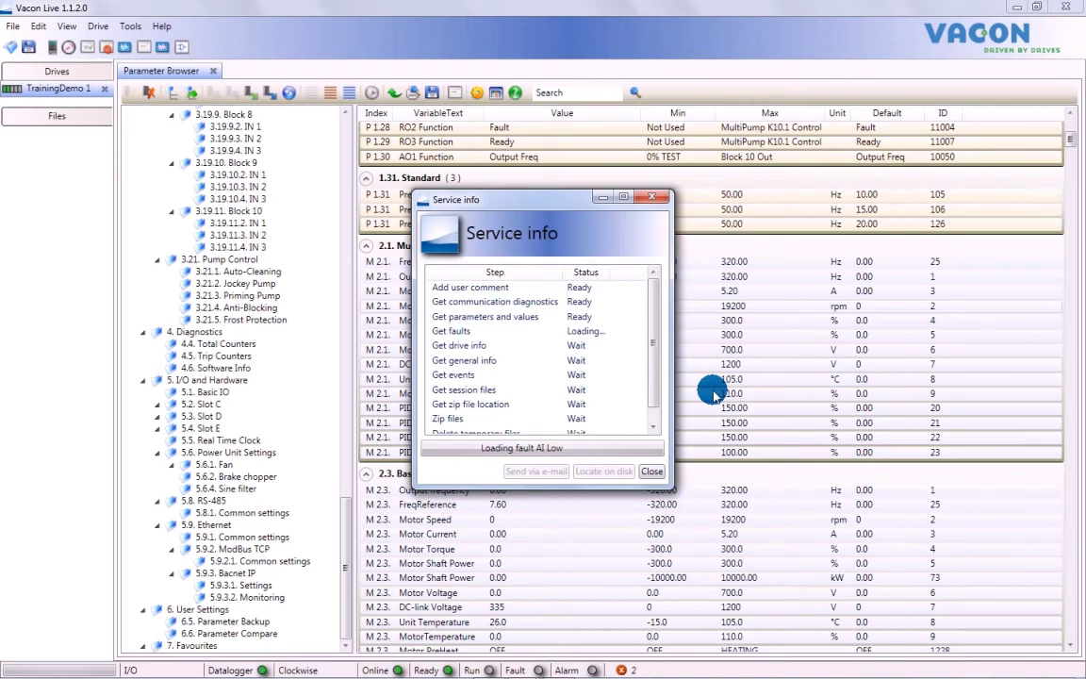
pyautogui.write('Vacon100ServiceInfo')
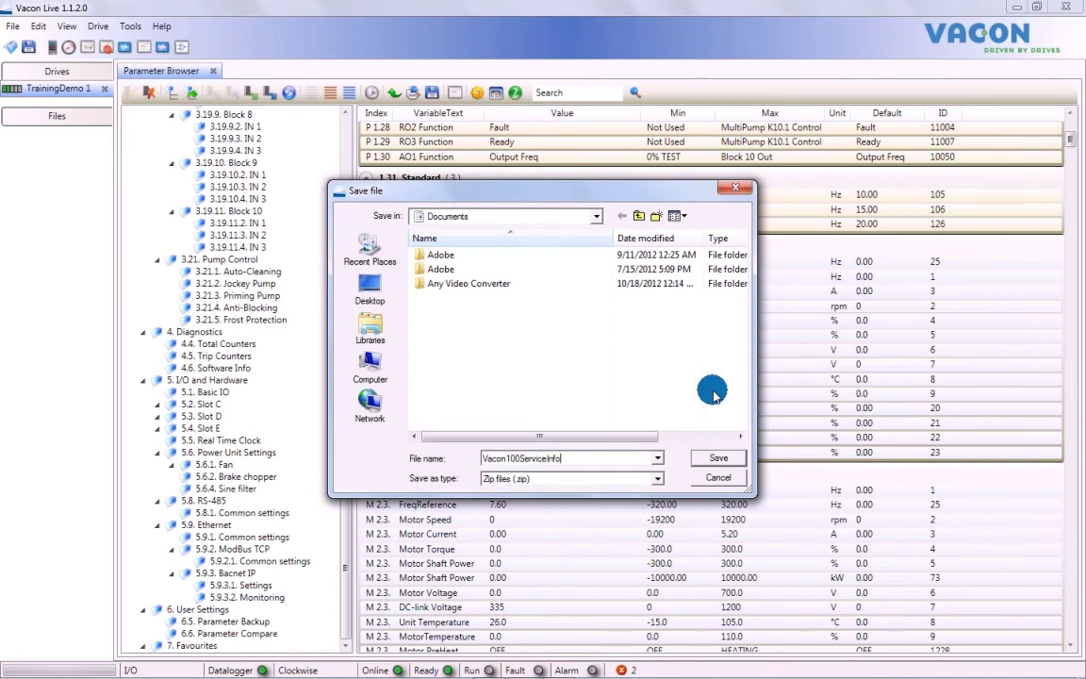
pyautogui.click(718, 457)
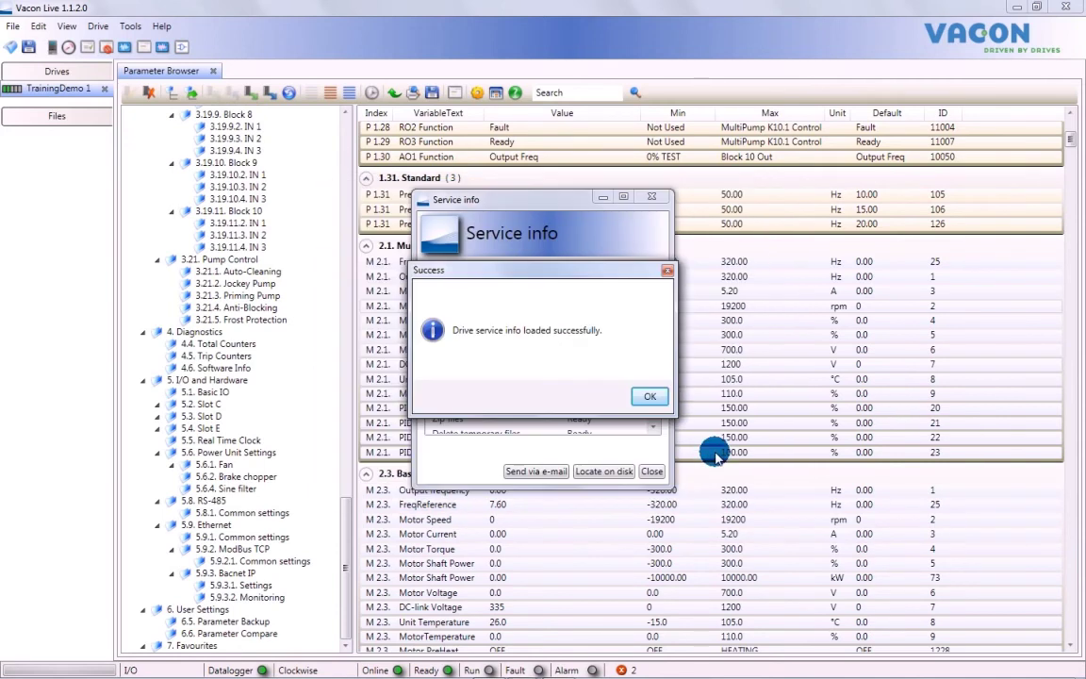
pyautogui.click(650, 398)
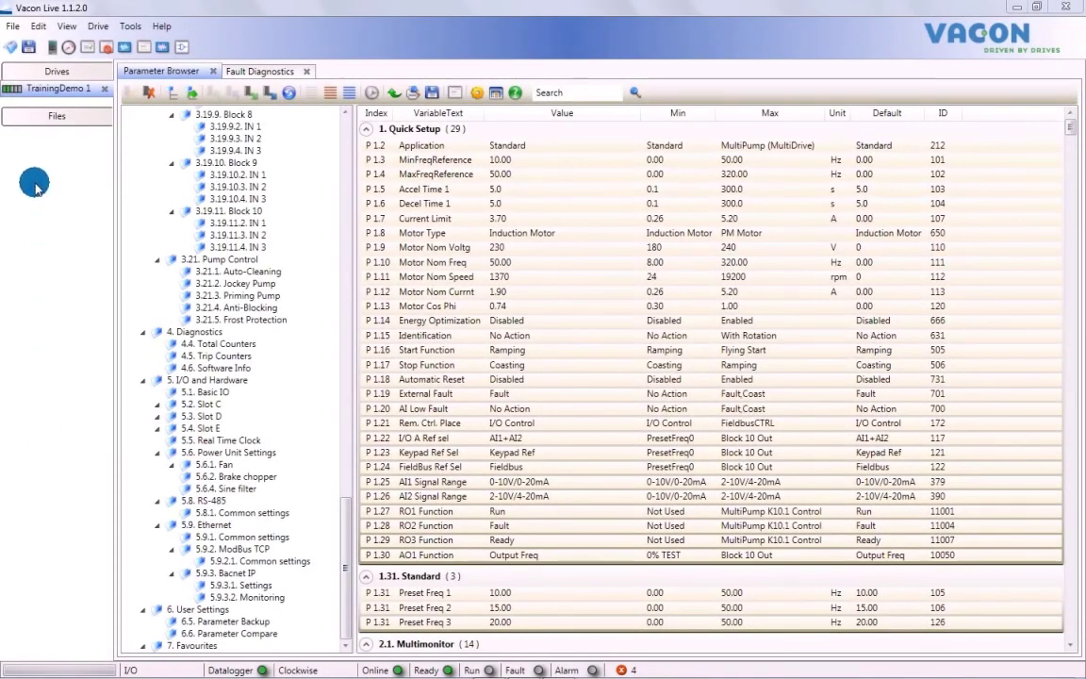
# Save the drive's parameters in Documents as a .dpd parameter file named Vacon100ParameterFile.
pyautogui.click(19, 26)
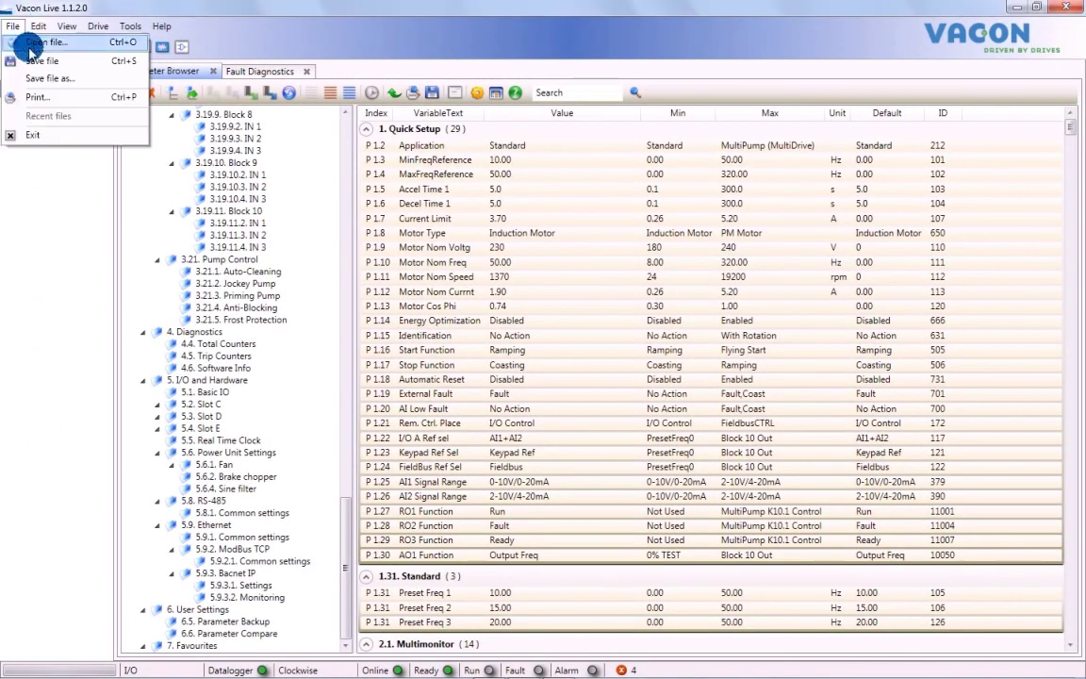
pyautogui.click(49, 80)
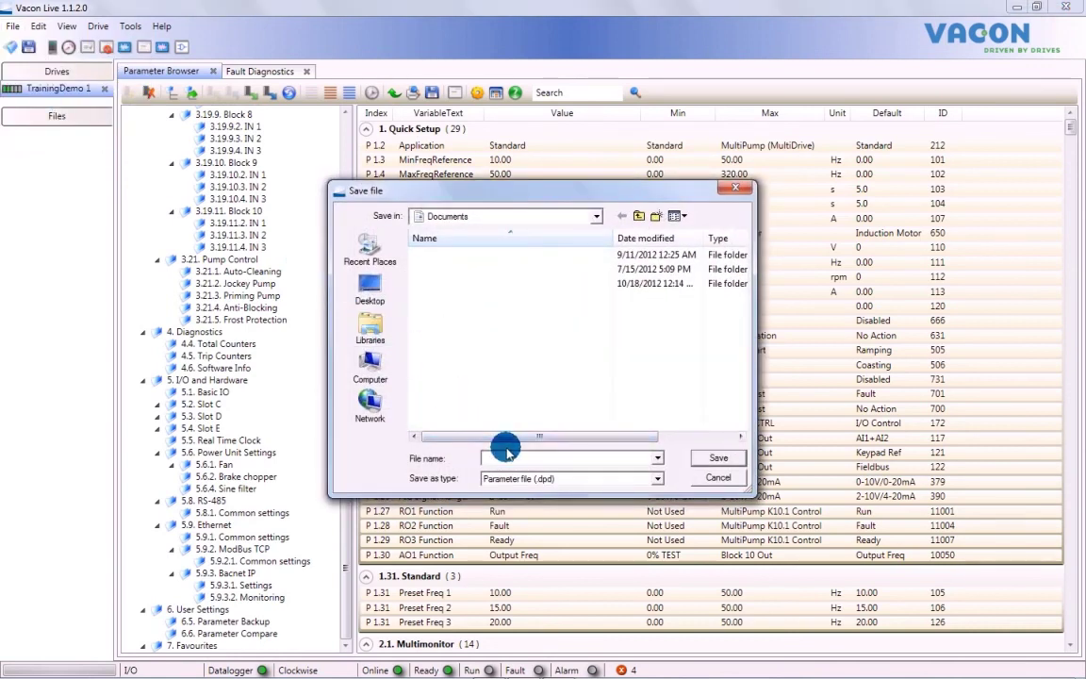
pyautogui.write('Vac')
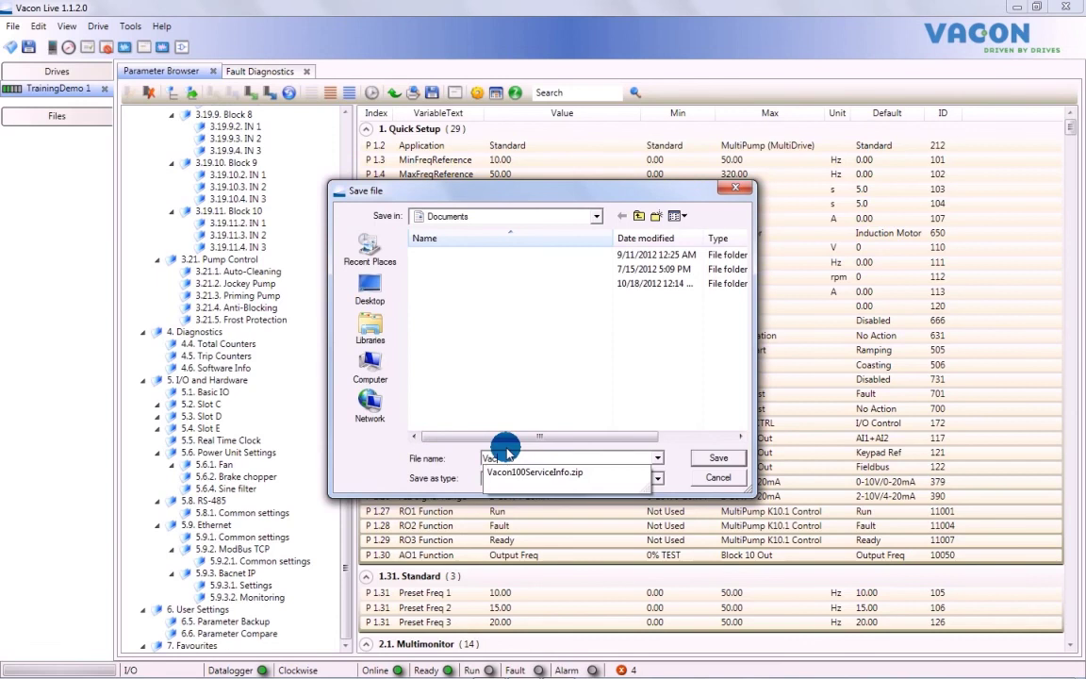
pyautogui.write('on100ParameterFile')
pyautogui.click(717, 457)
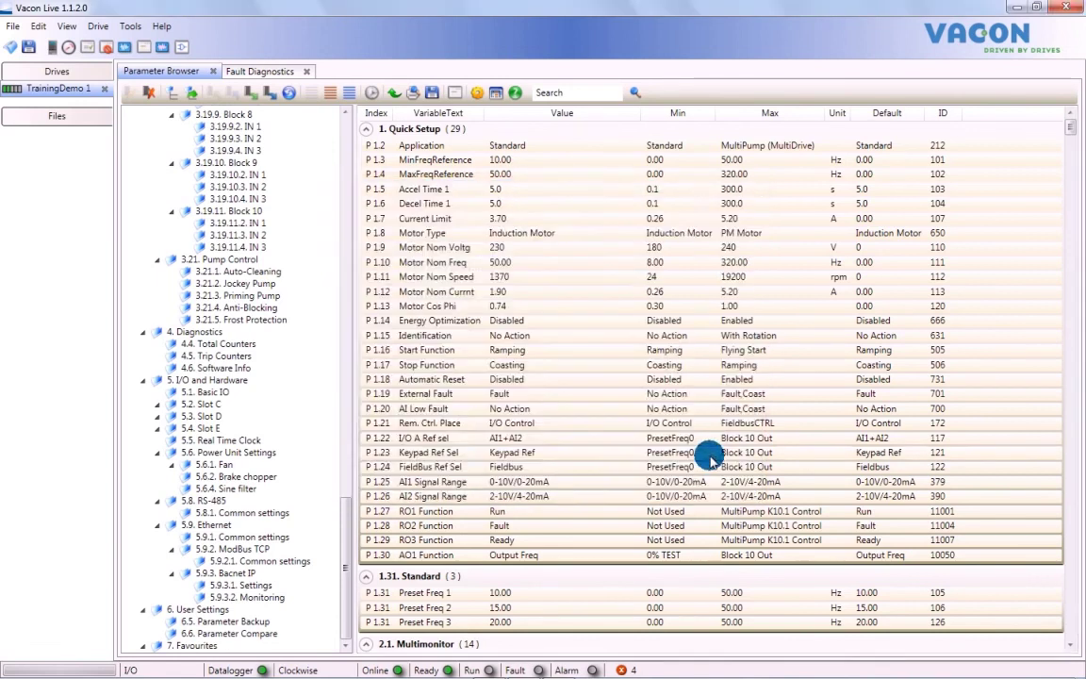